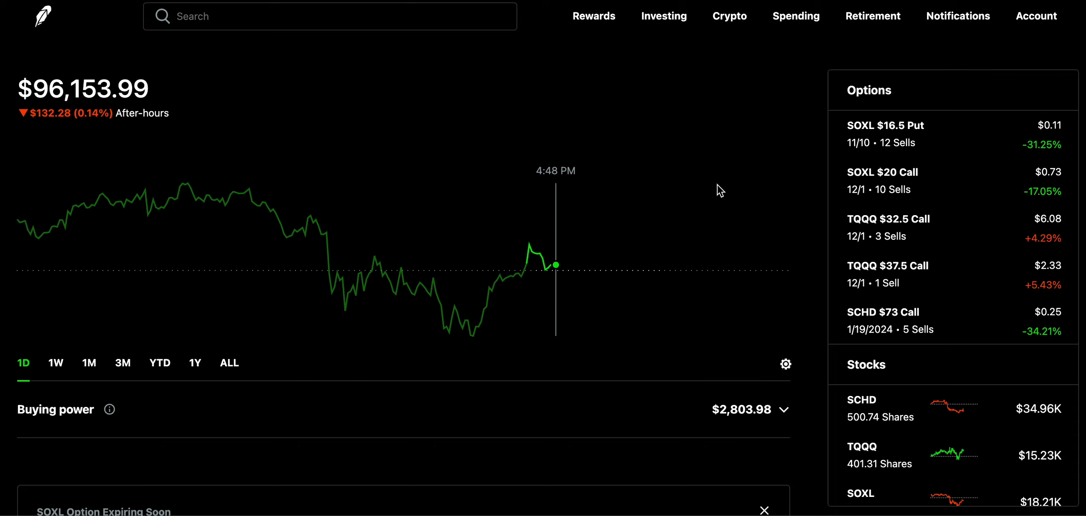
Open the SOXL options chain by way of the SOXL $16.5 Put position, and list the puts available to buy.
{"action": "left_click", "coordinate": [913, 141]}
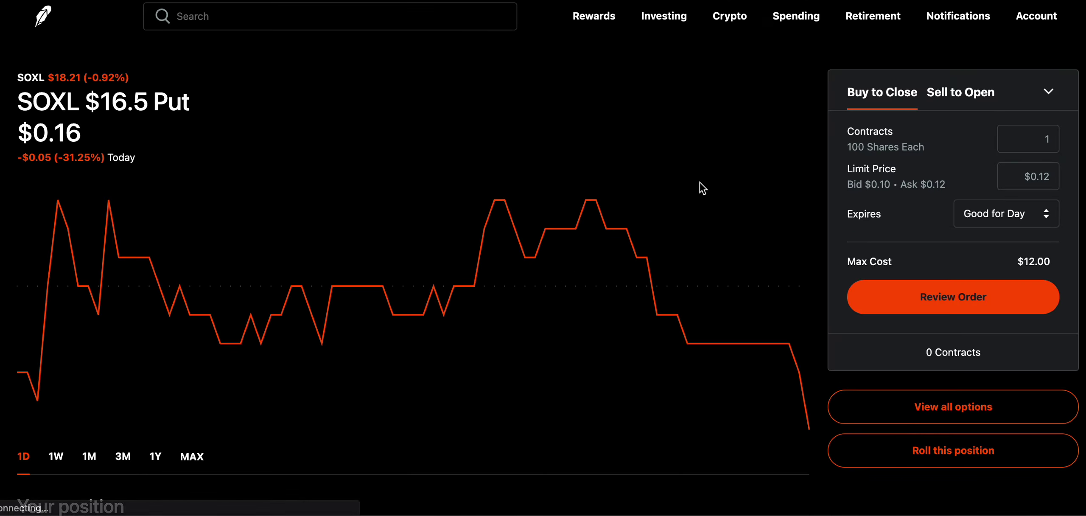
{"action": "left_click", "coordinate": [59, 78]}
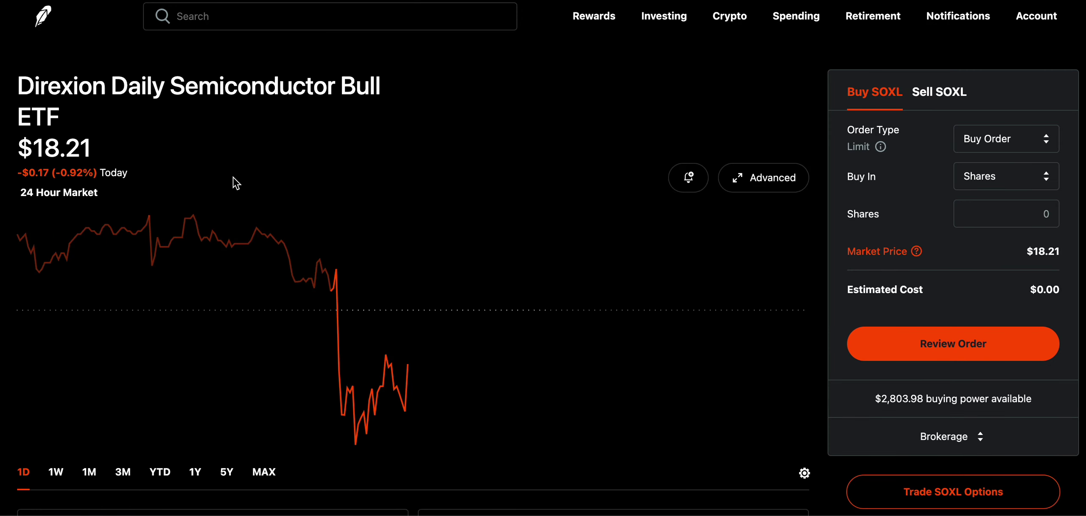
{"action": "left_click", "coordinate": [937, 495]}
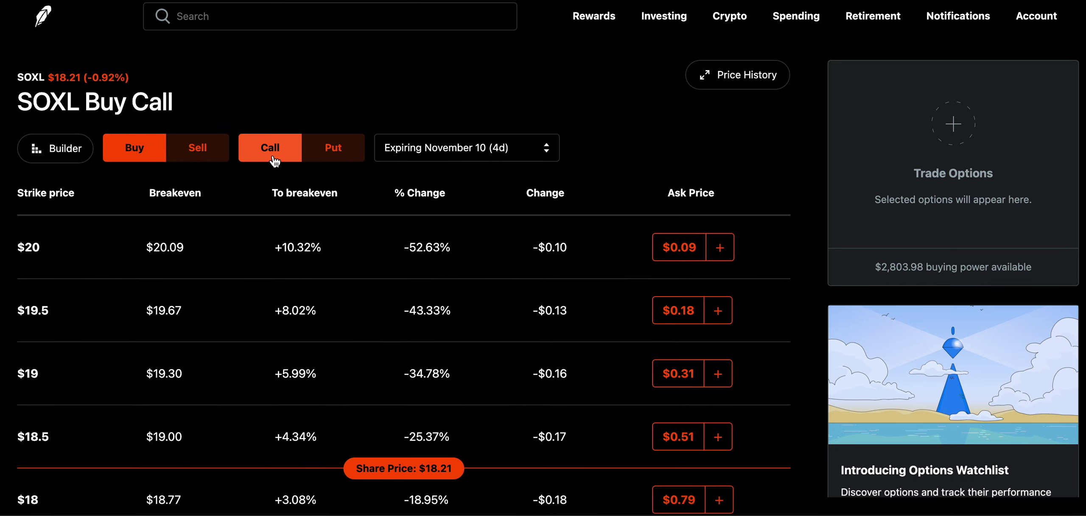
{"action": "left_click", "coordinate": [334, 148]}
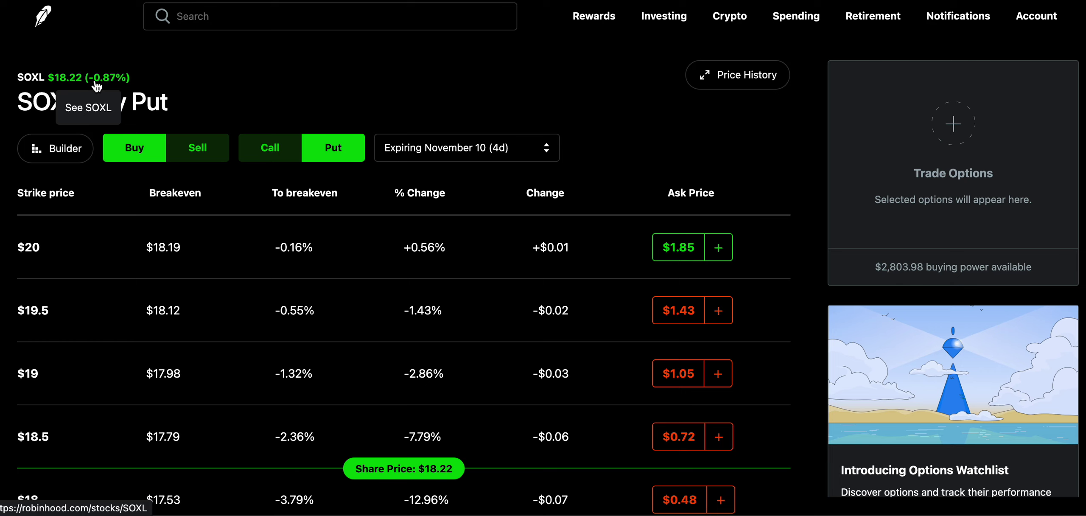
Preview buying the SOXL $18 put expiring November 10, and examine its total cost and expected profit and loss.
{"action": "scroll", "coordinate": [346, 324], "scroll_direction": "down", "scroll_amount": 2}
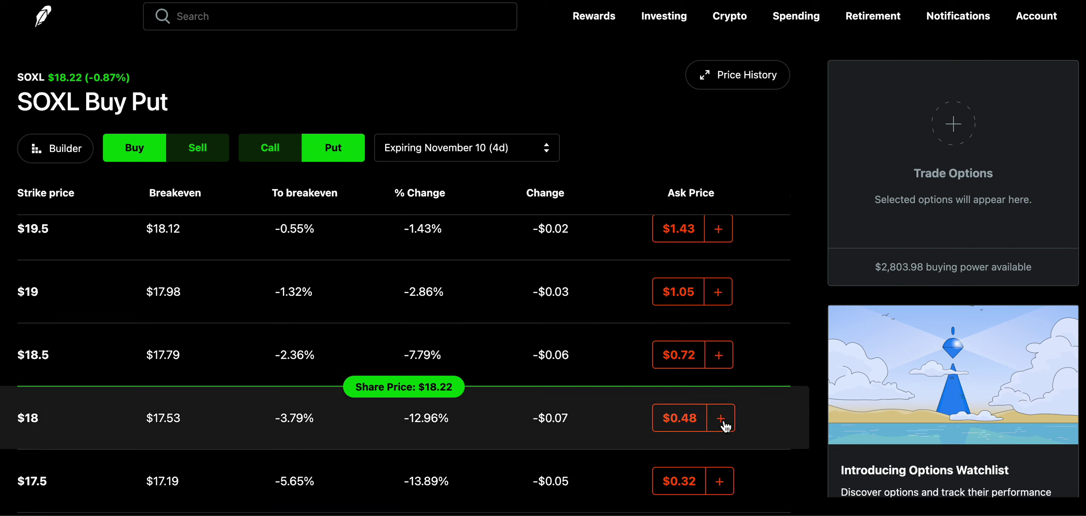
{"action": "left_click", "coordinate": [725, 424]}
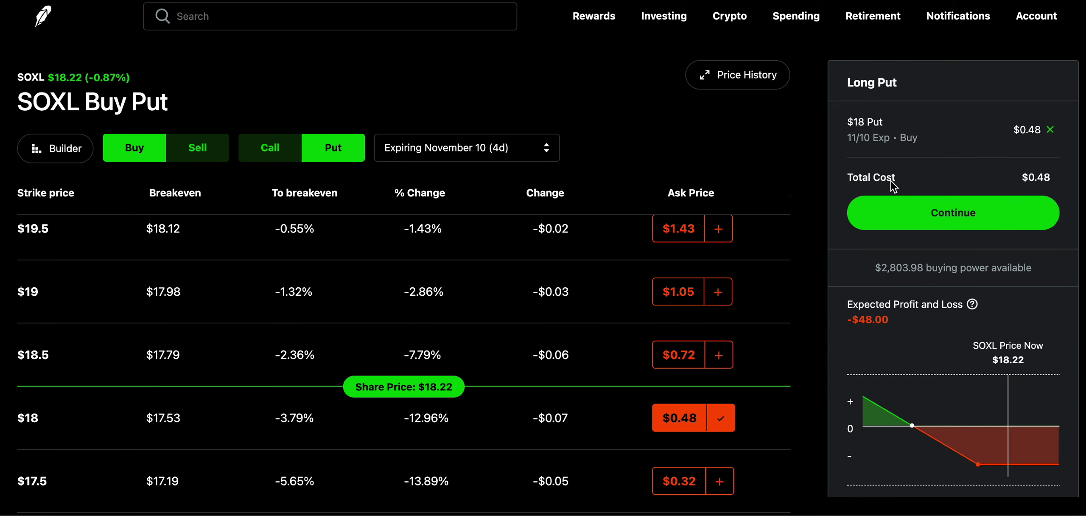
{"action": "left_click_drag", "start_coordinate": [855, 182], "coordinate": [1049, 187]}
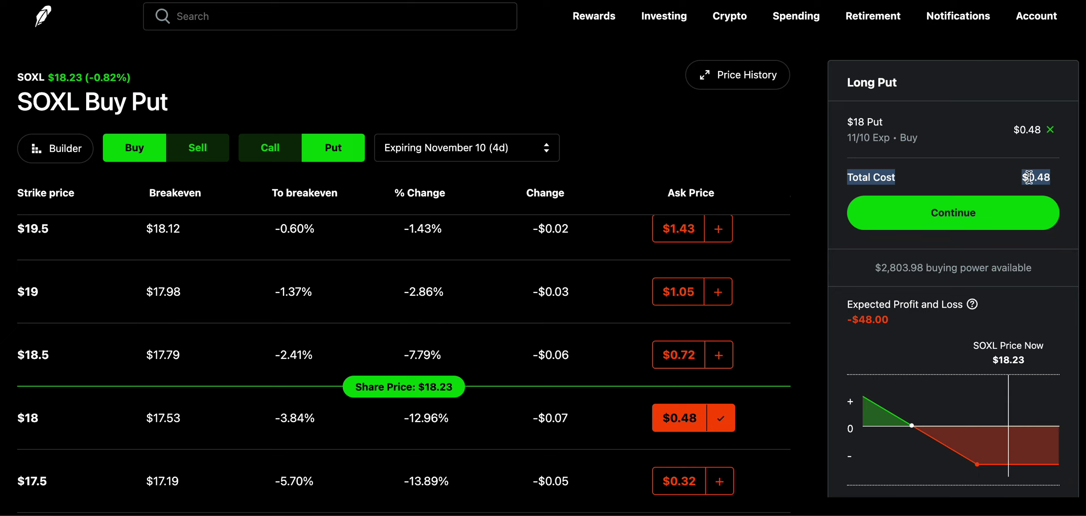
{"action": "left_click", "coordinate": [1062, 183]}
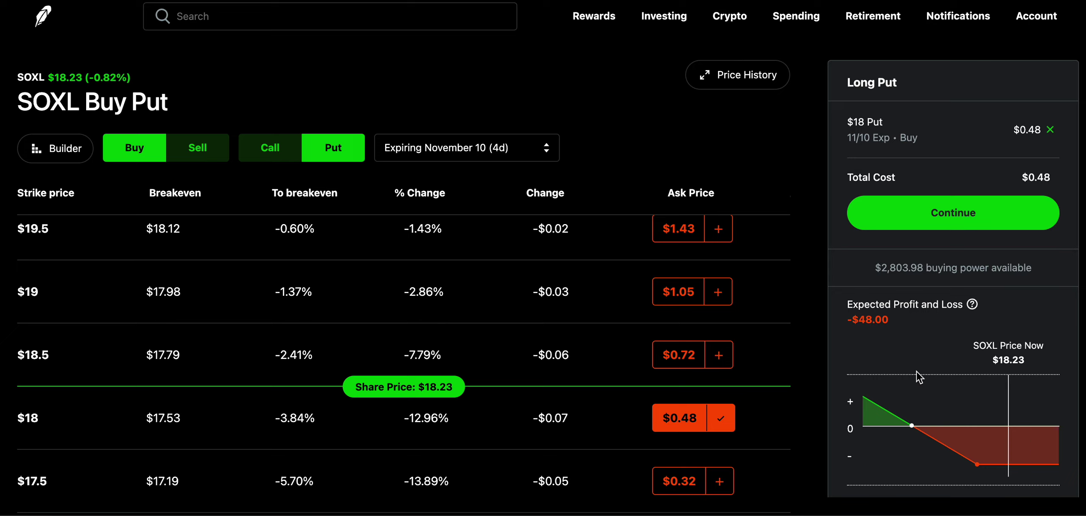
{"action": "left_click_drag", "start_coordinate": [893, 325], "coordinate": [846, 325]}
{"action": "left_click_drag", "start_coordinate": [871, 323], "coordinate": [855, 321]}
Replace the selected long put with a sale of the $18 put expiring November 10.
{"action": "left_click", "coordinate": [206, 146]}
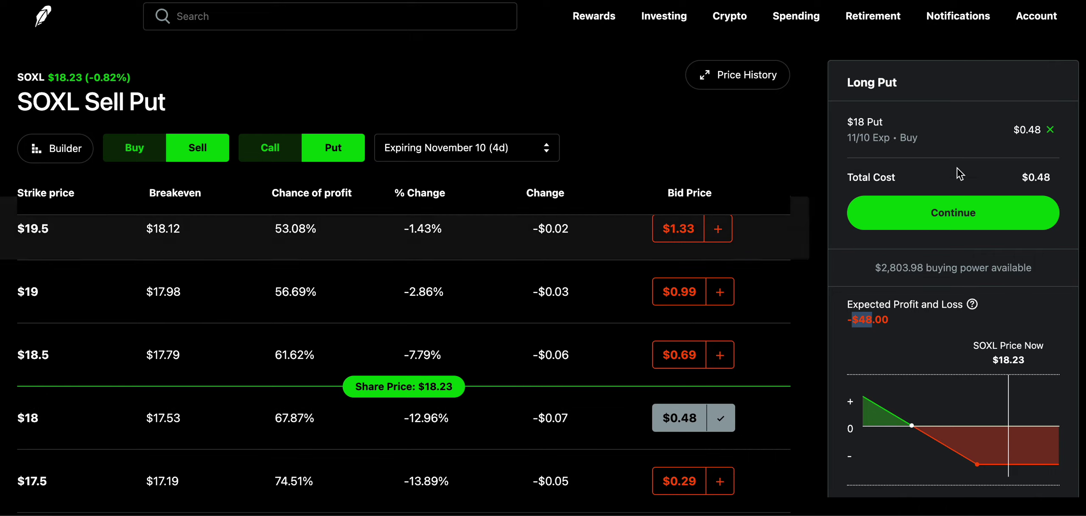
{"action": "left_click", "coordinate": [1051, 131]}
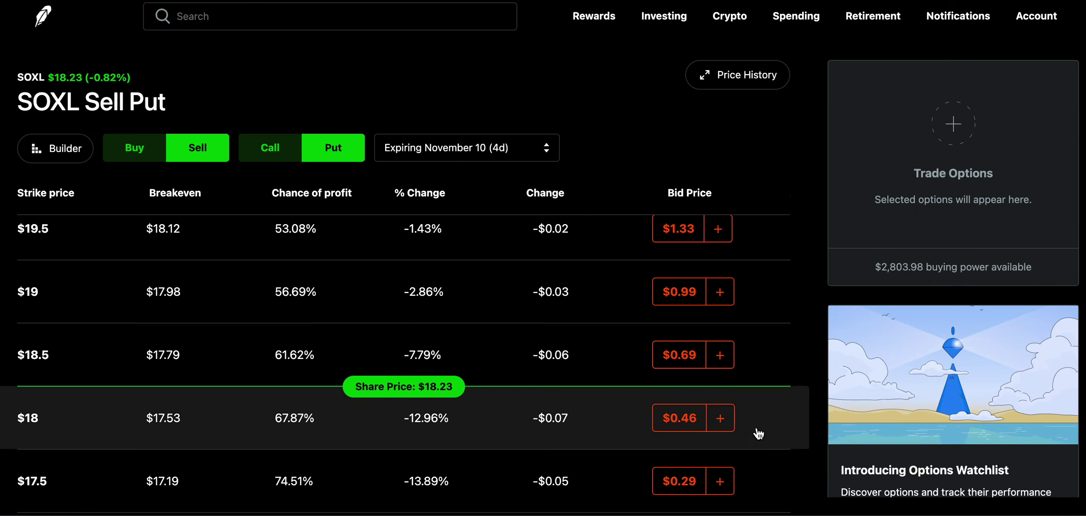
{"action": "left_click", "coordinate": [726, 429]}
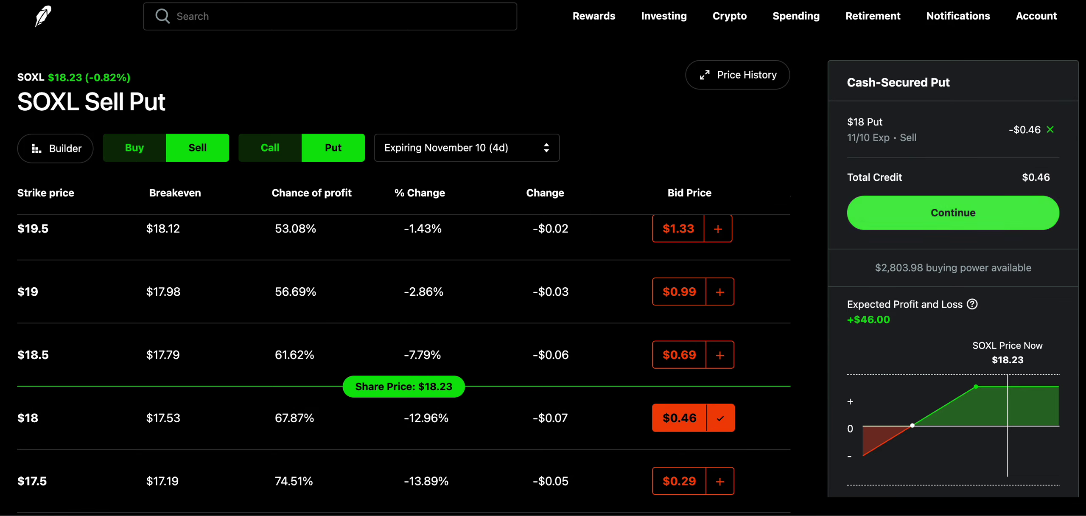
Continue to the cash-secured put order details and set the limit price to $0.48.
{"action": "left_click", "coordinate": [1033, 169]}
{"action": "type", "text": "0"}
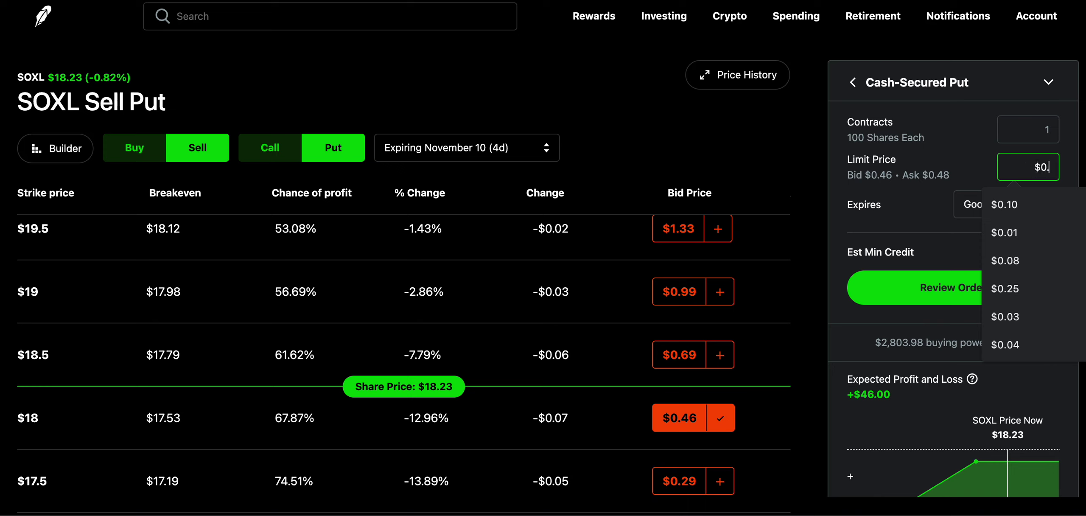
{"action": "type", "text": ".48"}
{"action": "left_click", "coordinate": [964, 158]}
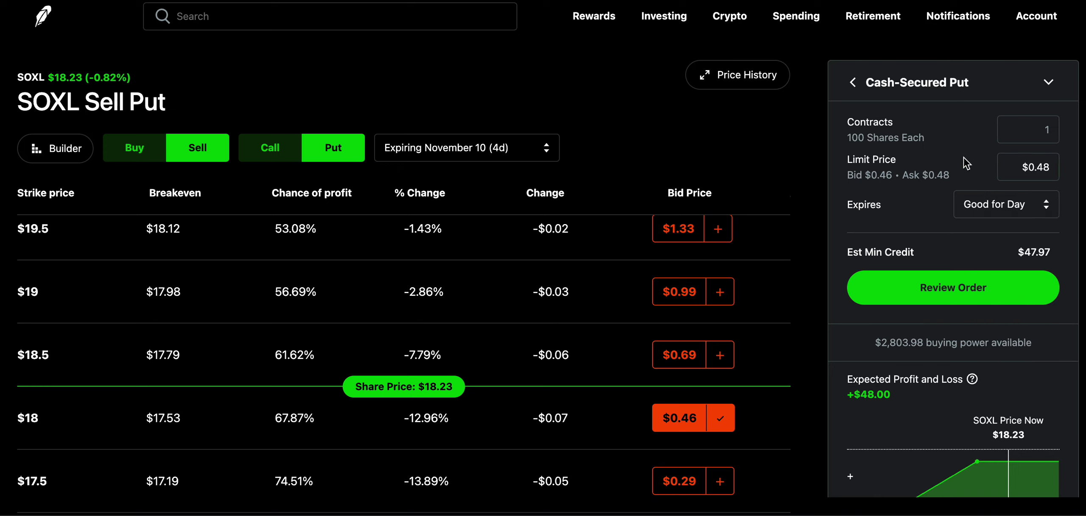
Examine the cash-secured put's estimated minimum credit, profit and loss chart, maximum profit, maximum loss and breakeven.
{"action": "scroll", "coordinate": [964, 158], "scroll_direction": "down", "scroll_amount": 3}
{"action": "scroll", "coordinate": [964, 156], "scroll_direction": "down", "scroll_amount": 1}
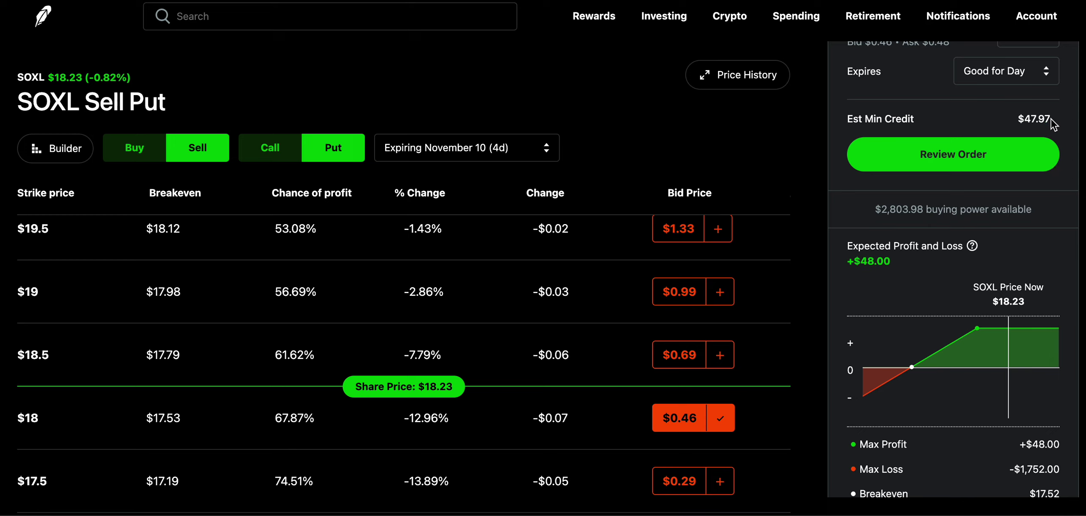
{"action": "left_click_drag", "start_coordinate": [1052, 119], "coordinate": [1023, 119]}
{"action": "scroll", "coordinate": [993, 271], "scroll_direction": "down", "scroll_amount": 5}
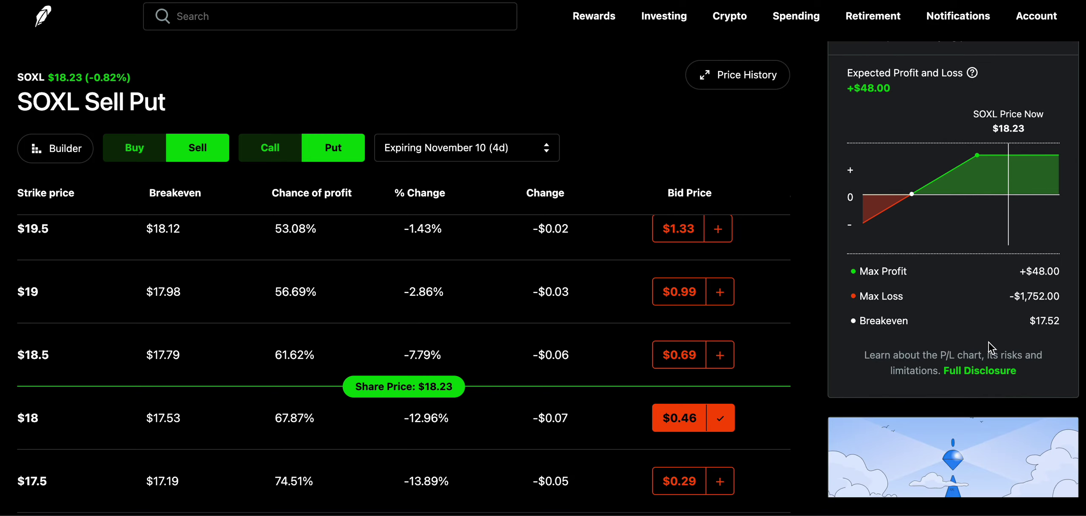
{"action": "scroll", "coordinate": [996, 318], "scroll_direction": "up", "scroll_amount": 5}
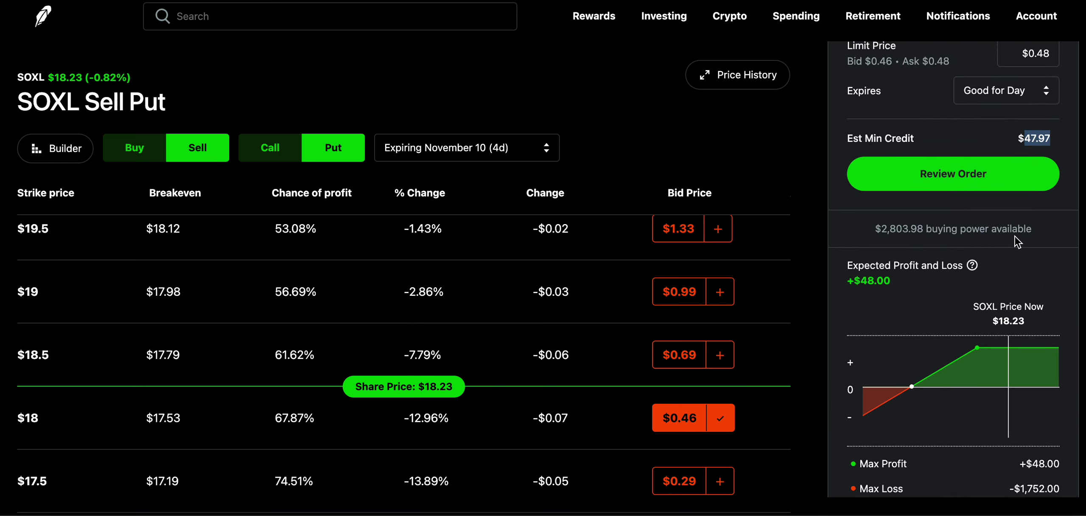
{"action": "scroll", "coordinate": [1018, 243], "scroll_direction": "up", "scroll_amount": 2}
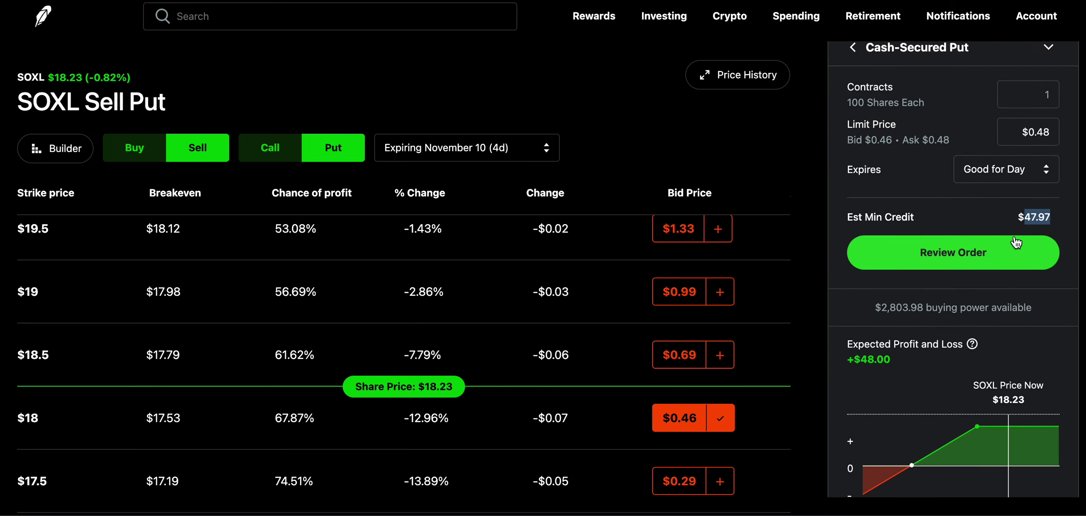
{"action": "scroll", "coordinate": [1016, 243], "scroll_direction": "down", "scroll_amount": 5}
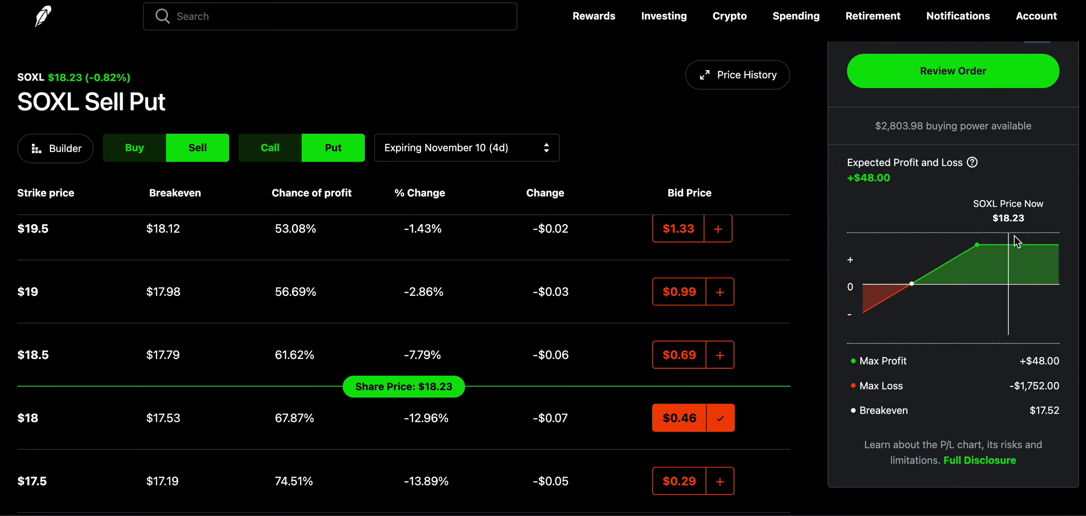
{"action": "scroll", "coordinate": [1046, 153], "scroll_direction": "up", "scroll_amount": 2}
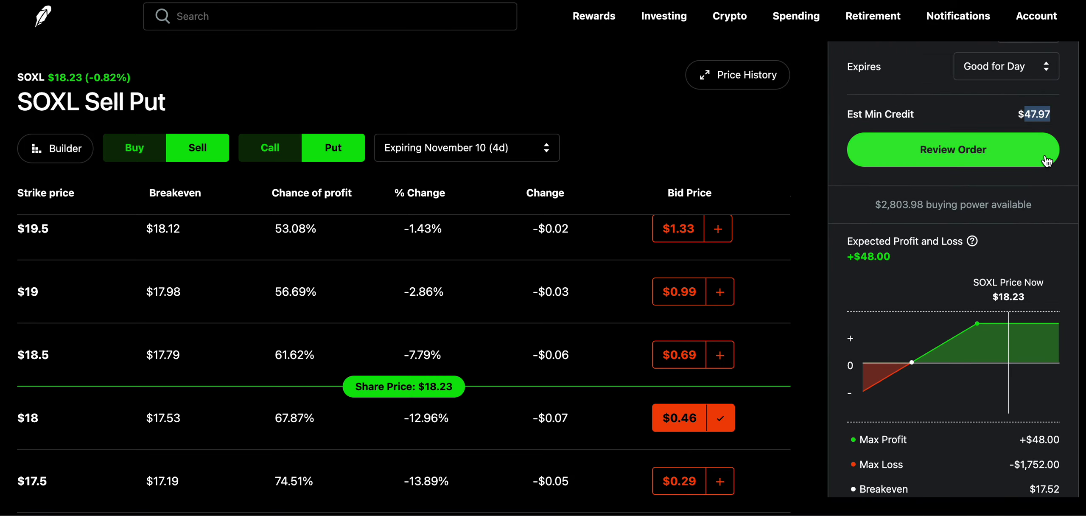
{"action": "left_click", "coordinate": [1045, 114]}
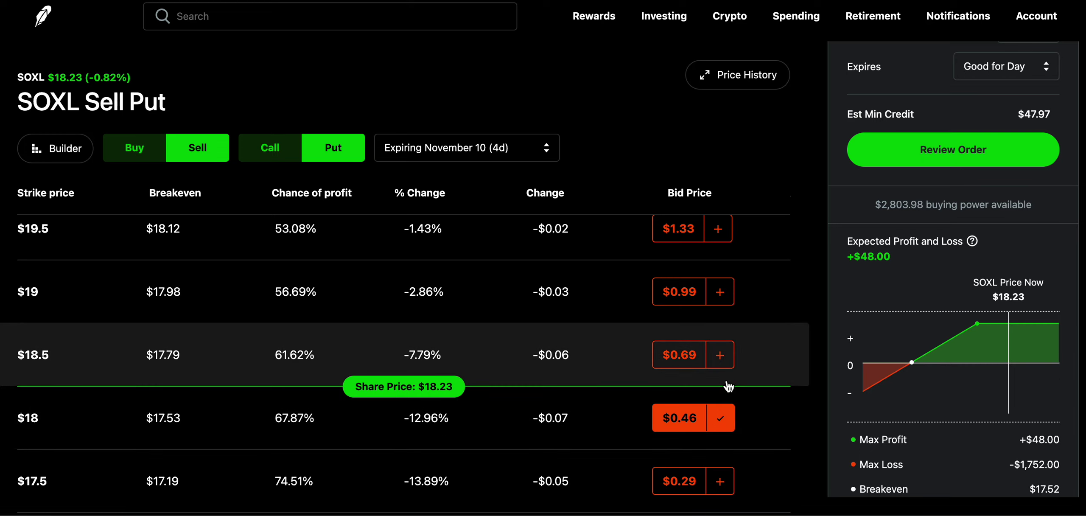
{"action": "left_click_drag", "start_coordinate": [1052, 114], "coordinate": [1024, 116]}
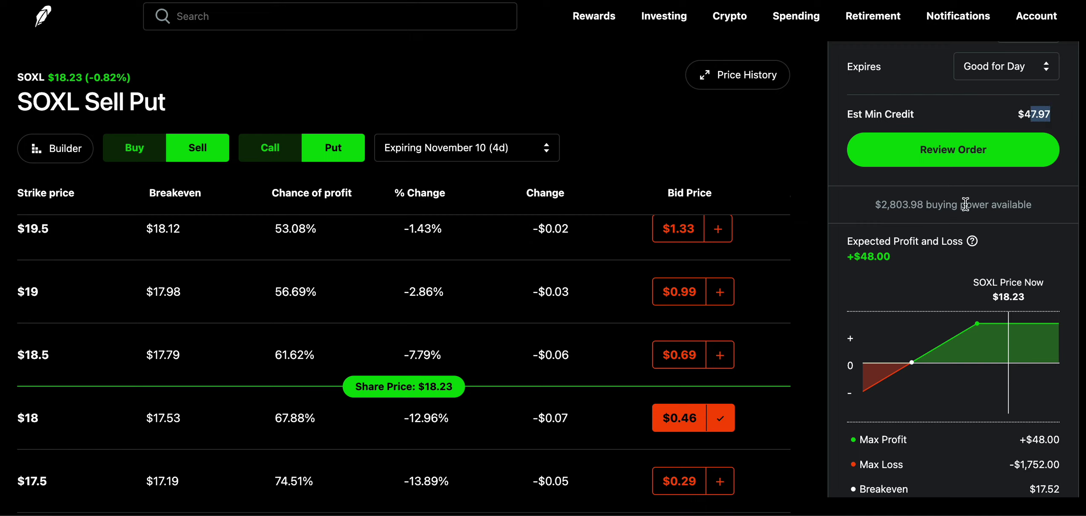
{"action": "scroll", "coordinate": [966, 204], "scroll_direction": "up", "scroll_amount": 3}
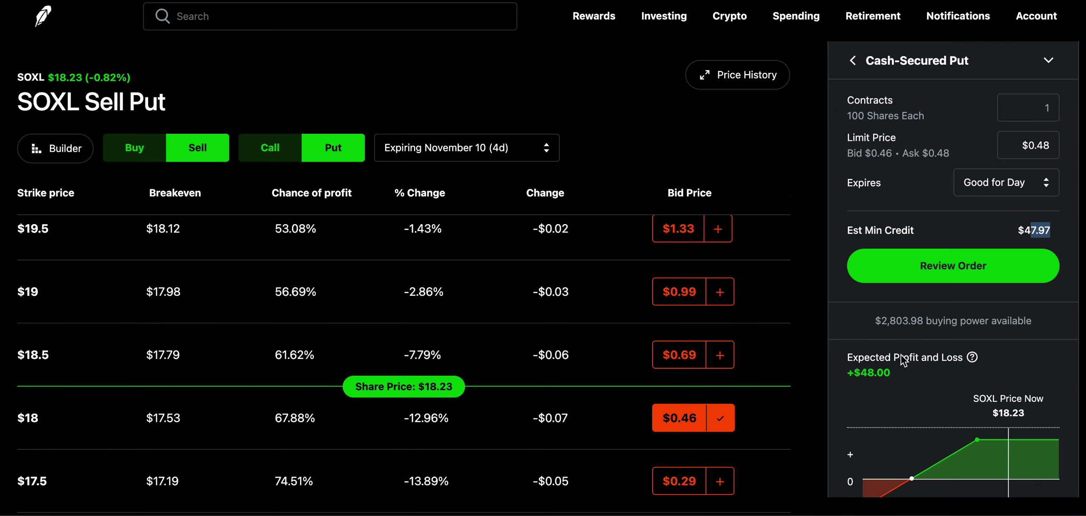
{"action": "left_click_drag", "start_coordinate": [1049, 227], "coordinate": [1026, 230]}
{"action": "scroll", "coordinate": [916, 341], "scroll_direction": "down", "scroll_amount": 3}
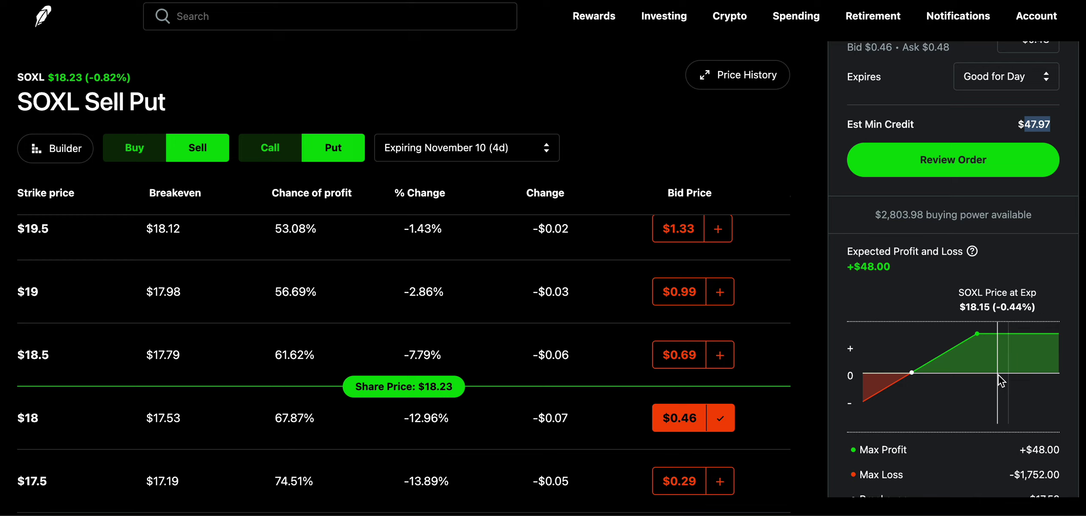
{"action": "left_click", "coordinate": [1061, 132]}
{"action": "left_click_drag", "start_coordinate": [1061, 132], "coordinate": [1023, 128]}
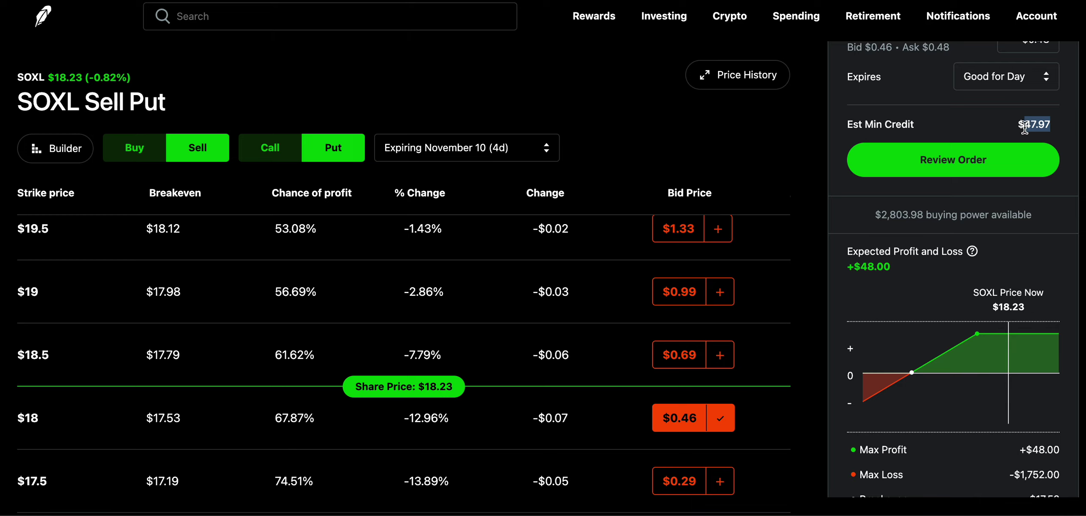
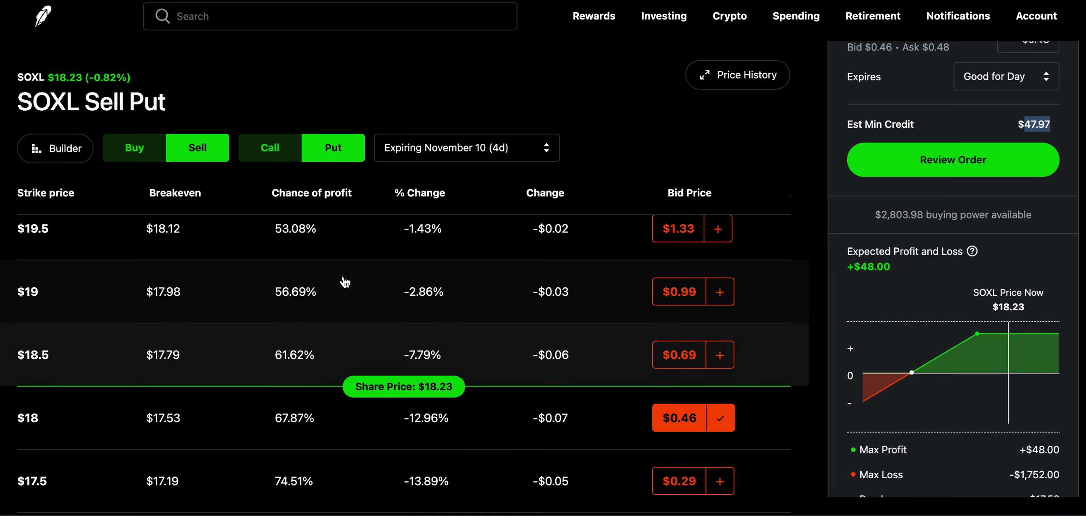
Show the SOXL calls available to sell and look through the strikes around the current share price.
{"action": "left_click", "coordinate": [272, 148]}
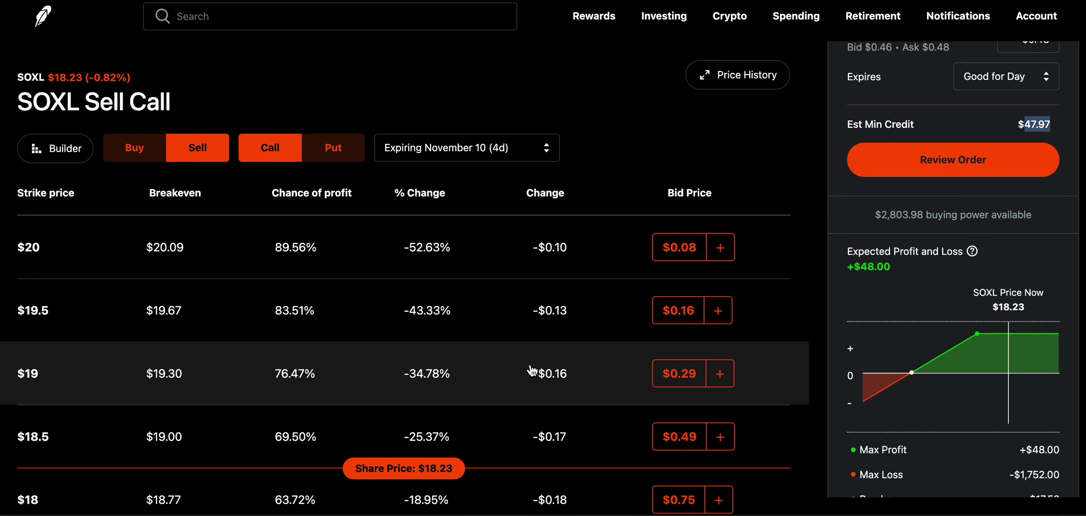
{"action": "scroll", "coordinate": [532, 370], "scroll_direction": "down", "scroll_amount": 5}
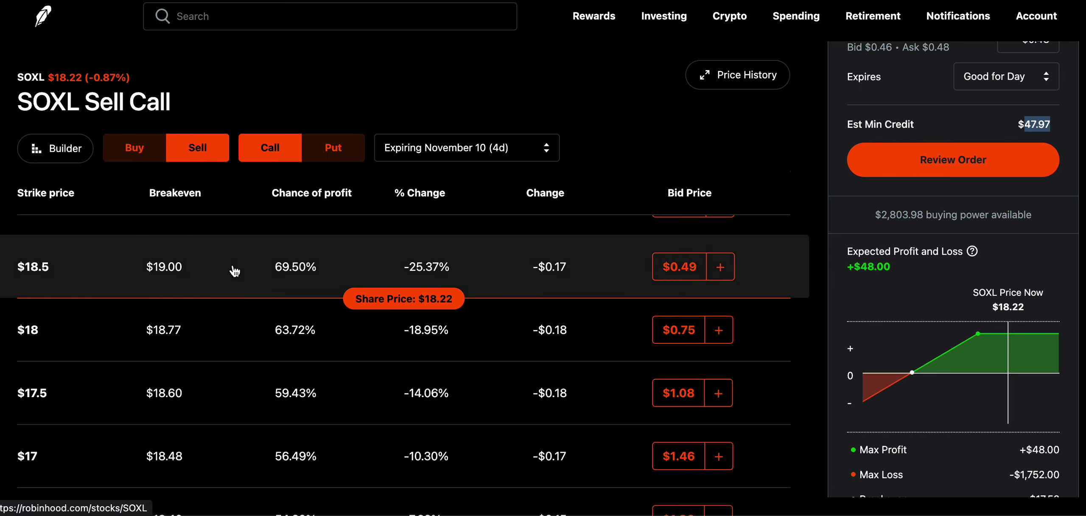
Return to the portfolio overview and display the account's all-time performance chart.
{"action": "left_click", "coordinate": [47, 12]}
{"action": "scroll", "coordinate": [352, 211], "scroll_direction": "up", "scroll_amount": 10}
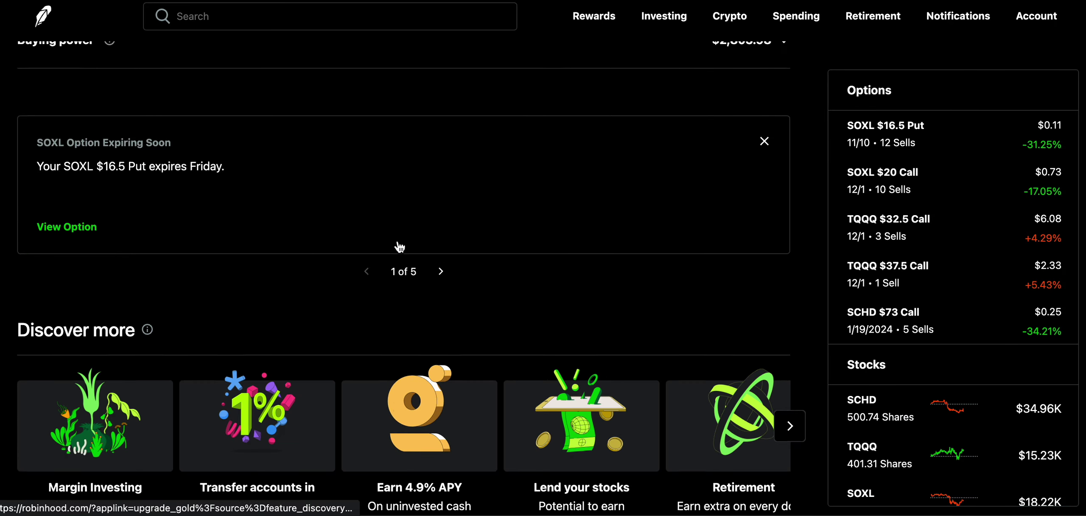
{"action": "left_click", "coordinate": [233, 368]}
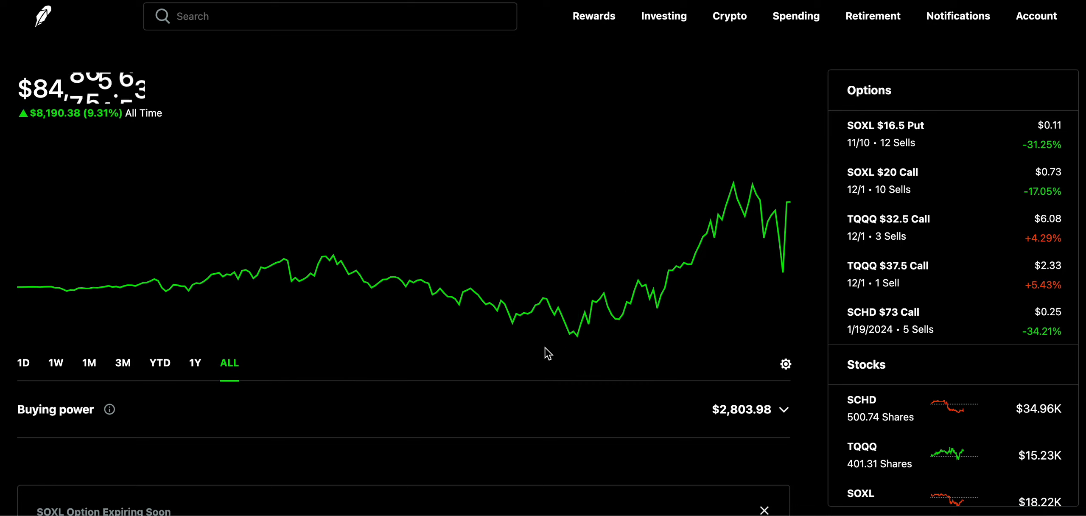
{"action": "mouse_move", "coordinate": [578, 336]}
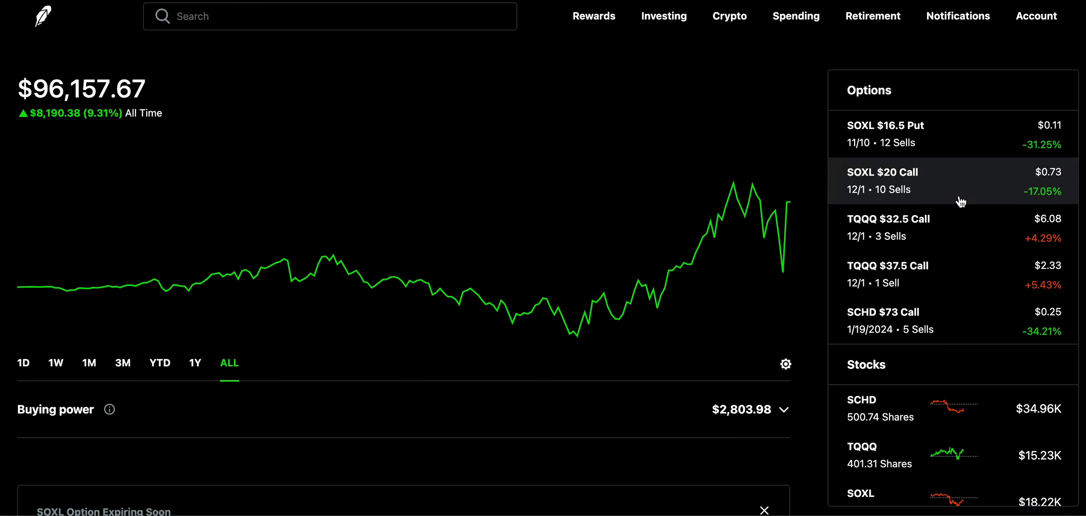
Open the SOXL $16.5 Put position and examine its contracts, average credit, stats and Greeks.
{"action": "left_click", "coordinate": [957, 149]}
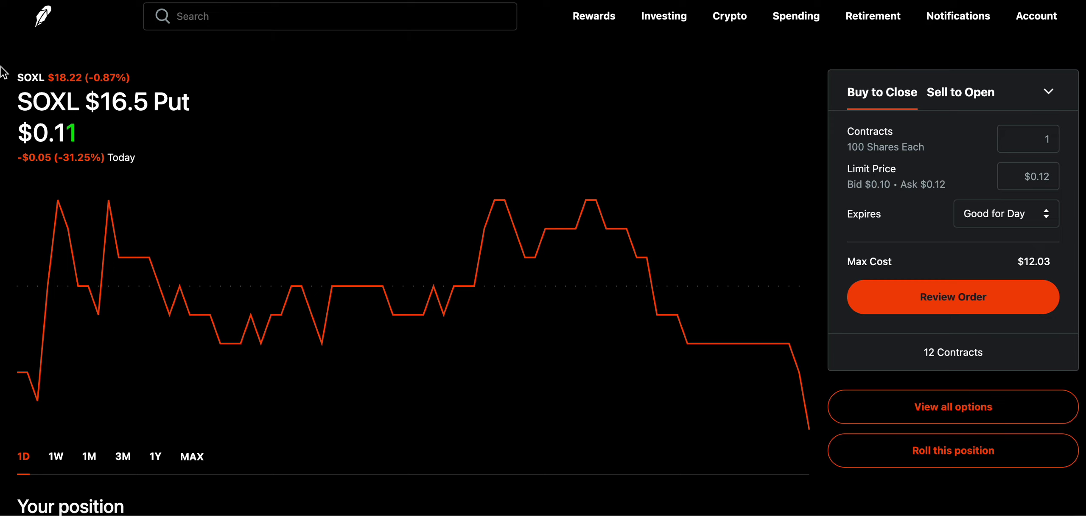
{"action": "scroll", "coordinate": [369, 356], "scroll_direction": "down", "scroll_amount": 10}
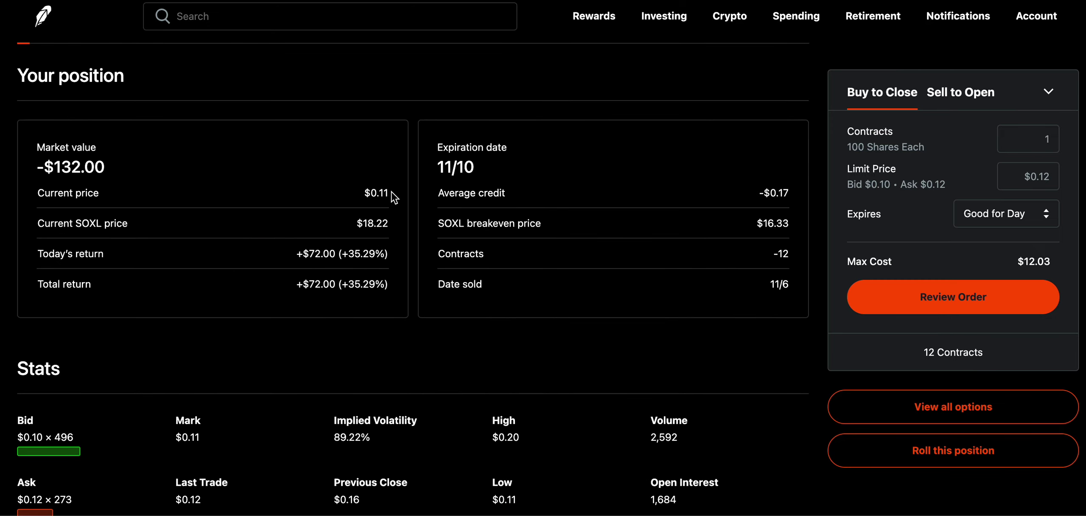
{"action": "left_click_drag", "start_coordinate": [797, 251], "coordinate": [766, 252]}
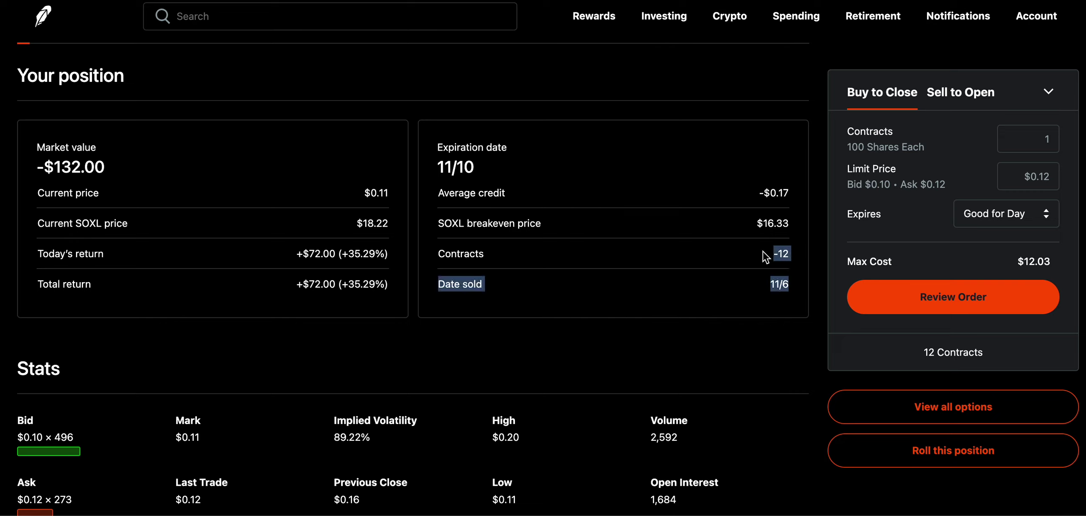
{"action": "left_click_drag", "start_coordinate": [790, 193], "coordinate": [778, 193]}
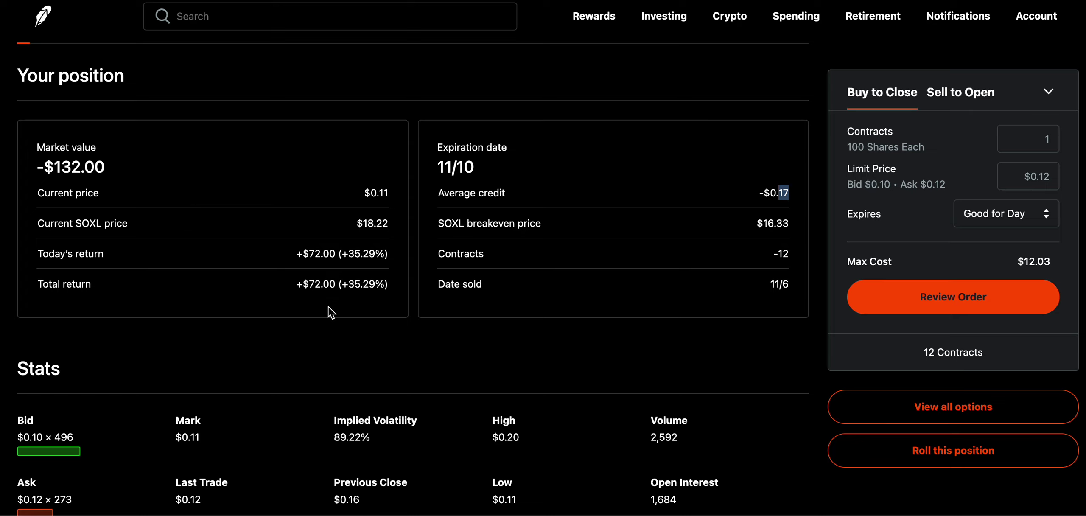
{"action": "scroll", "coordinate": [386, 403], "scroll_direction": "down", "scroll_amount": 6}
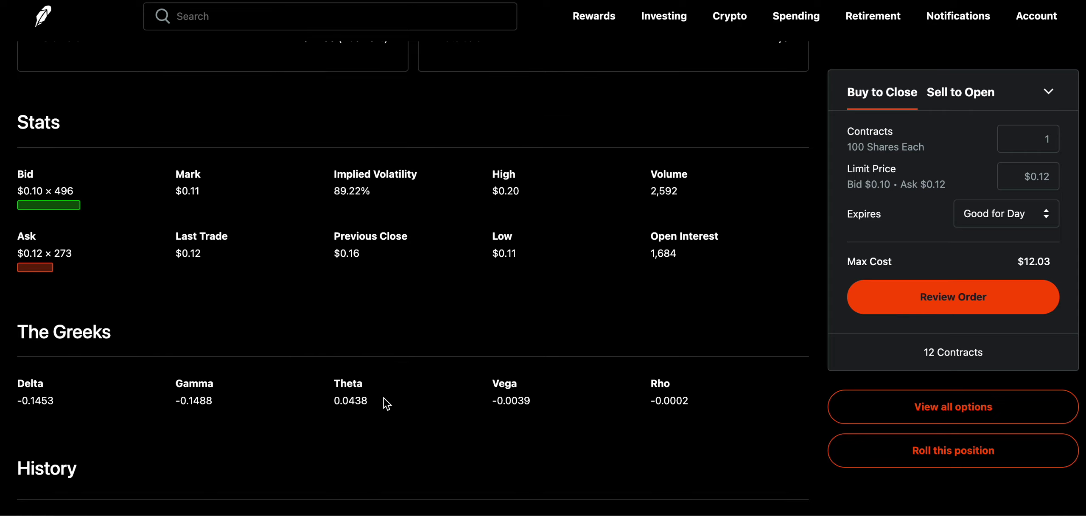
Review the SOXL $16.5 Put's trade history, highlight its strike price, and open the SOXL share page.
{"action": "scroll", "coordinate": [384, 401], "scroll_direction": "down", "scroll_amount": 4}
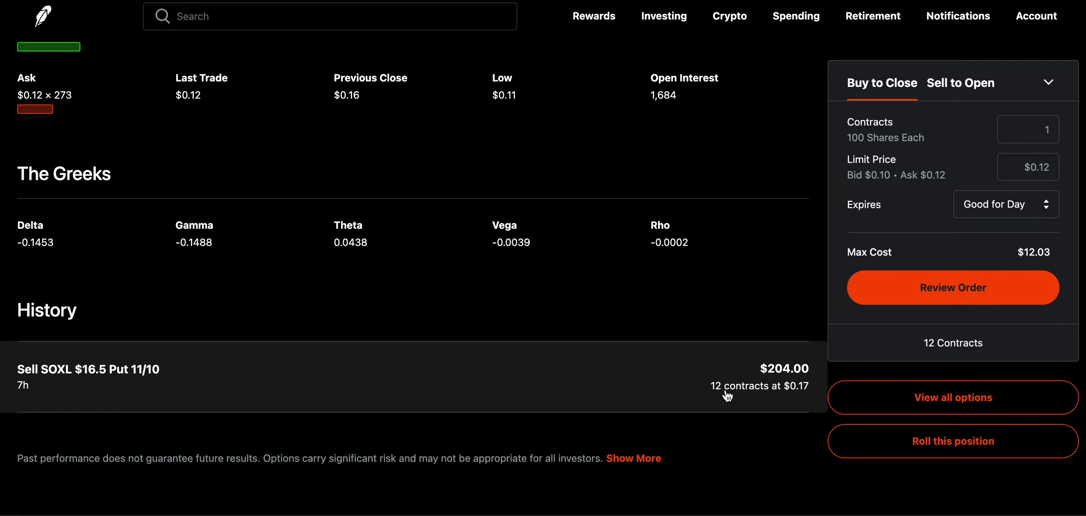
{"action": "scroll", "coordinate": [618, 182], "scroll_direction": "up", "scroll_amount": 10}
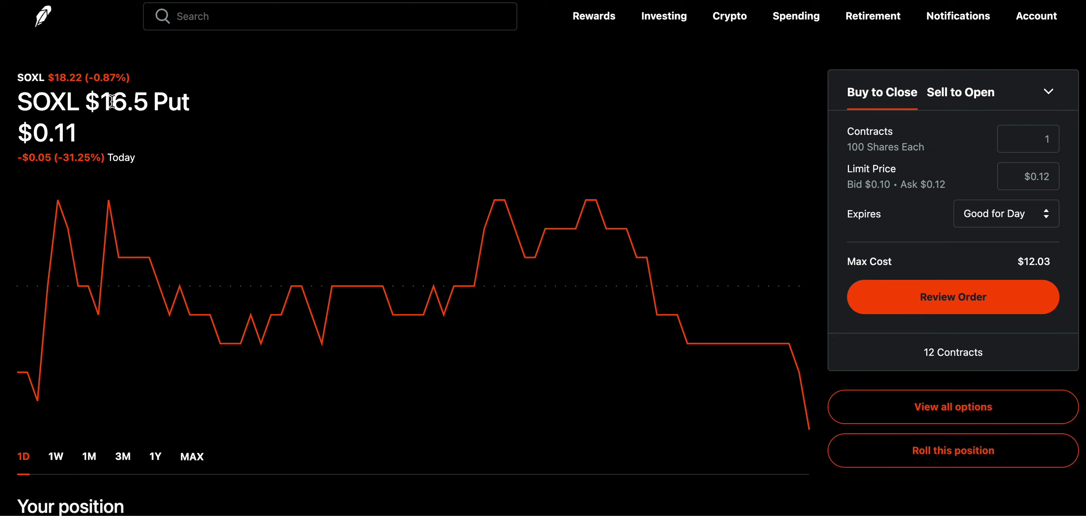
{"action": "left_click_drag", "start_coordinate": [101, 101], "coordinate": [143, 97]}
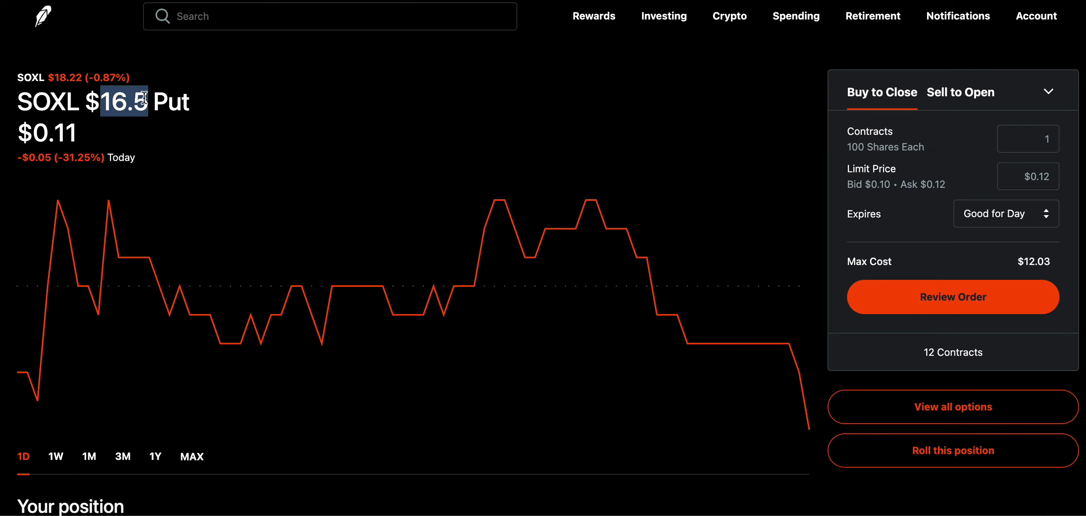
{"action": "left_click", "coordinate": [106, 79]}
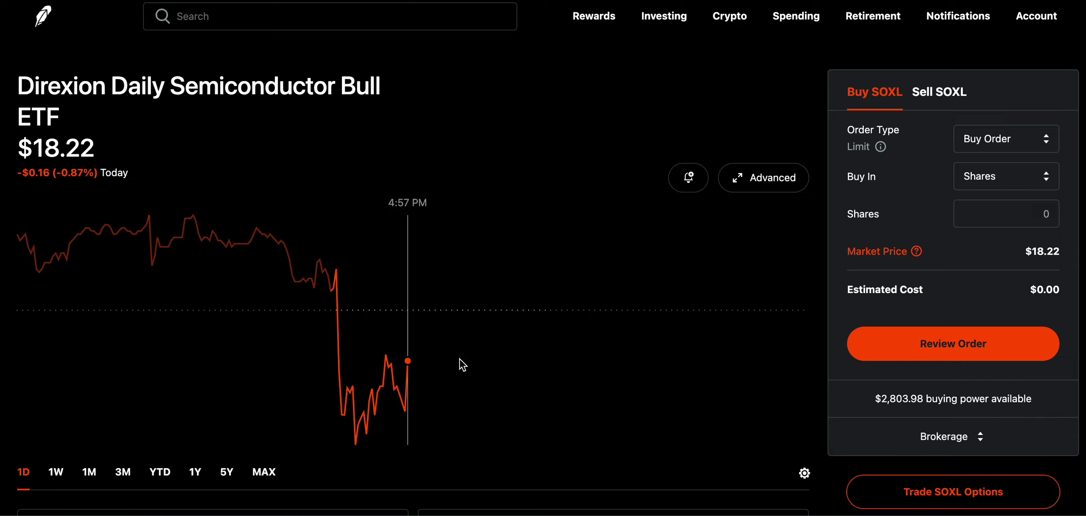
Open the SCHD holding from the portfolio overview and examine its market value, average cost and portfolio diversity, highlighting the diversity percentage.
{"action": "left_click", "coordinate": [43, 17]}
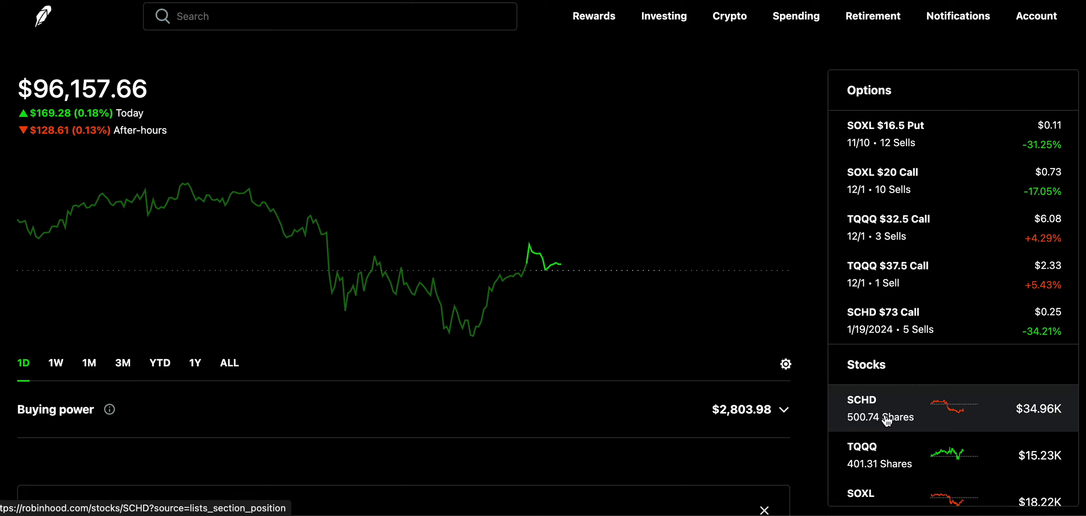
{"action": "left_click", "coordinate": [872, 417]}
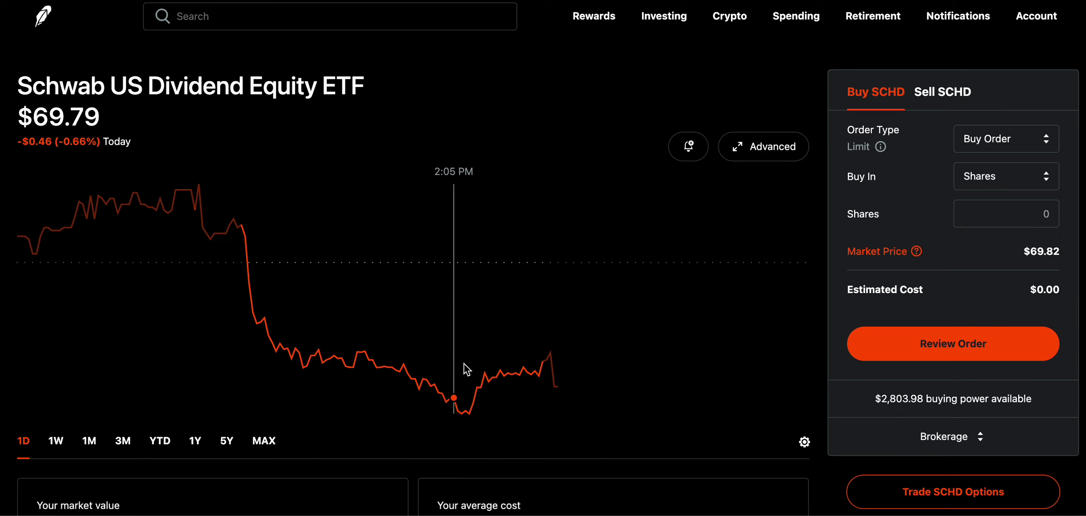
{"action": "scroll", "coordinate": [687, 390], "scroll_direction": "down", "scroll_amount": 8}
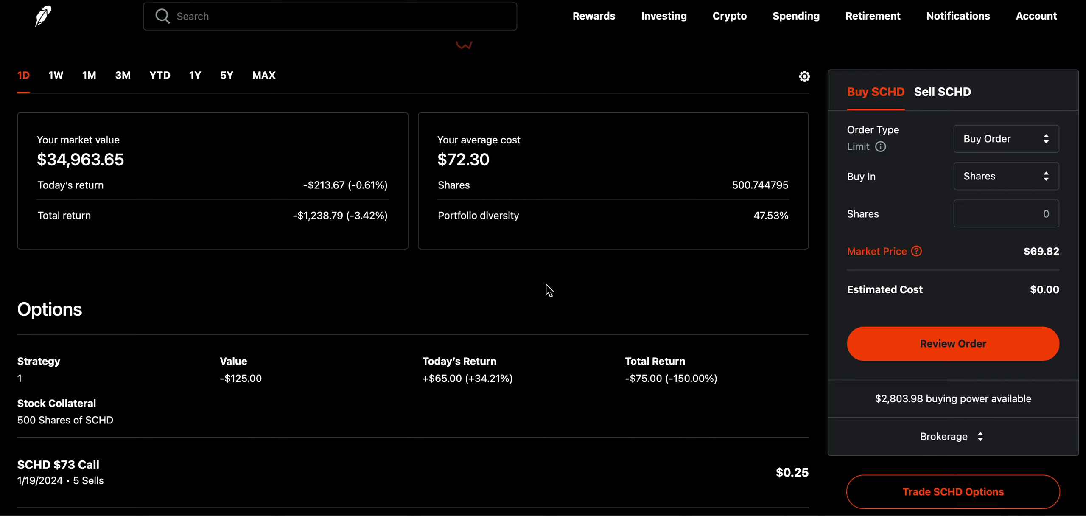
{"action": "left_click_drag", "start_coordinate": [752, 217], "coordinate": [780, 223]}
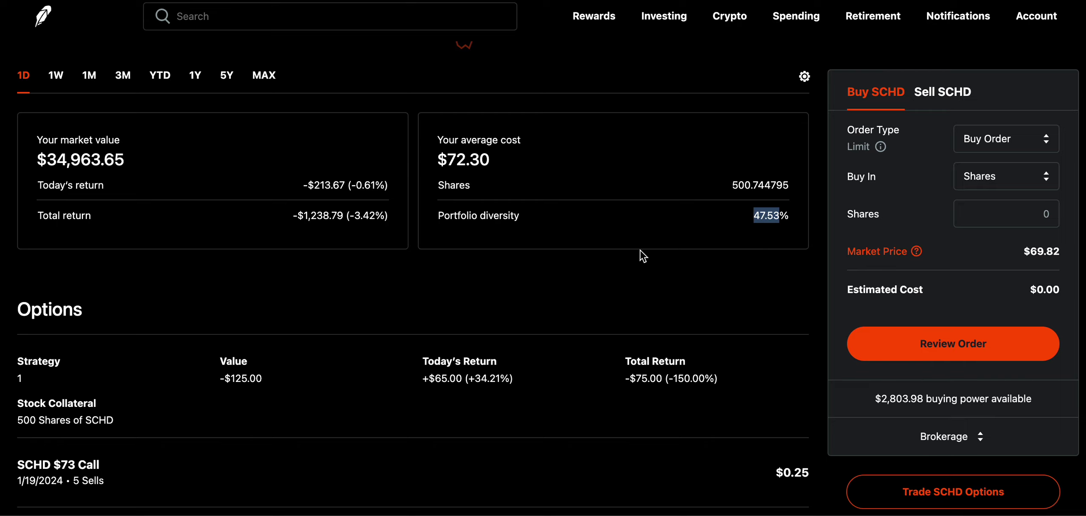
{"action": "scroll", "coordinate": [640, 251], "scroll_direction": "up", "scroll_amount": 6}
{"action": "scroll", "coordinate": [641, 250], "scroll_direction": "up", "scroll_amount": 3}
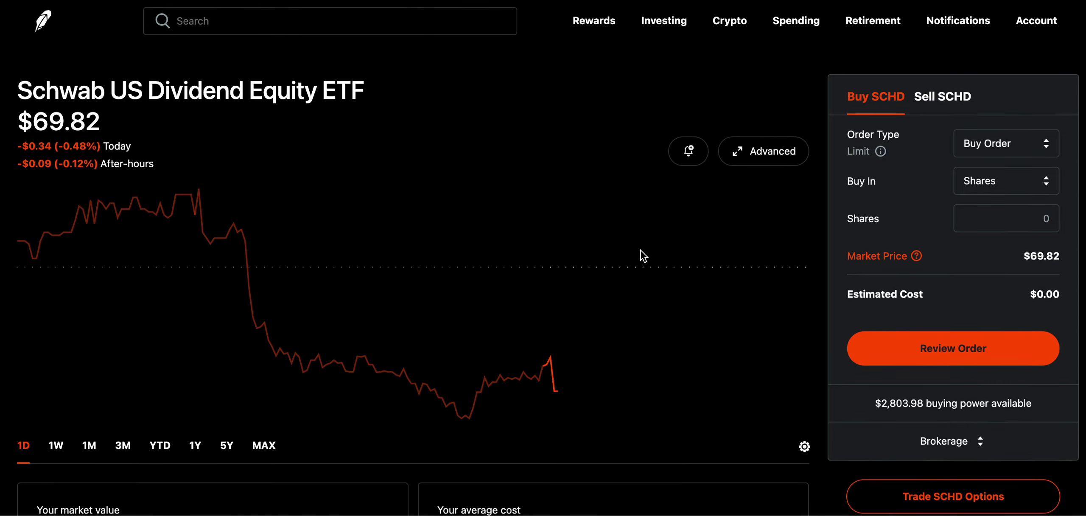
{"action": "scroll", "coordinate": [322, 426], "scroll_direction": "down", "scroll_amount": 1}
{"action": "scroll", "coordinate": [327, 435], "scroll_direction": "down", "scroll_amount": 6}
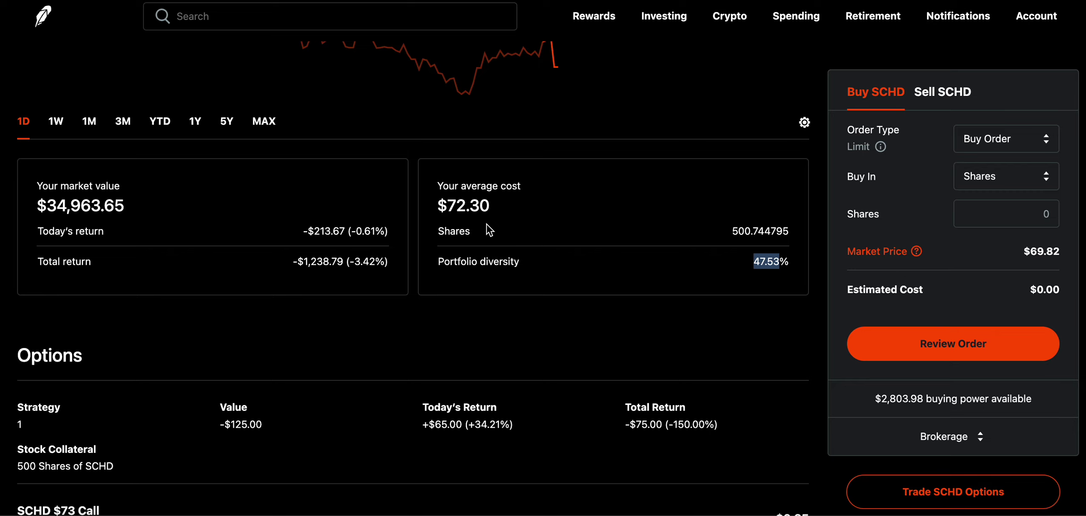
{"action": "scroll", "coordinate": [487, 225], "scroll_direction": "up", "scroll_amount": 7}
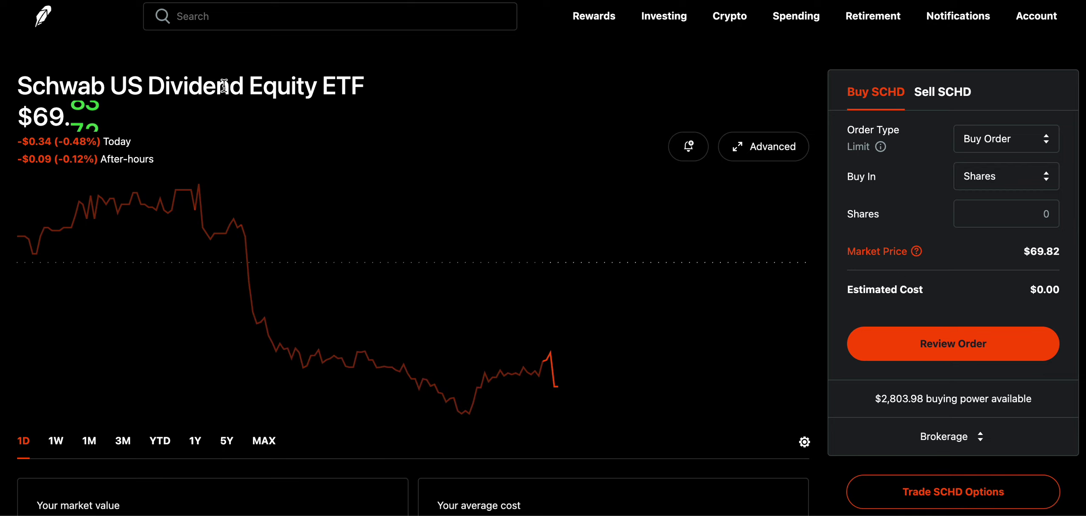
Return to the portfolio overview and open the QQQM holding to view its position figures and recurring investment.
{"action": "left_click", "coordinate": [32, 33]}
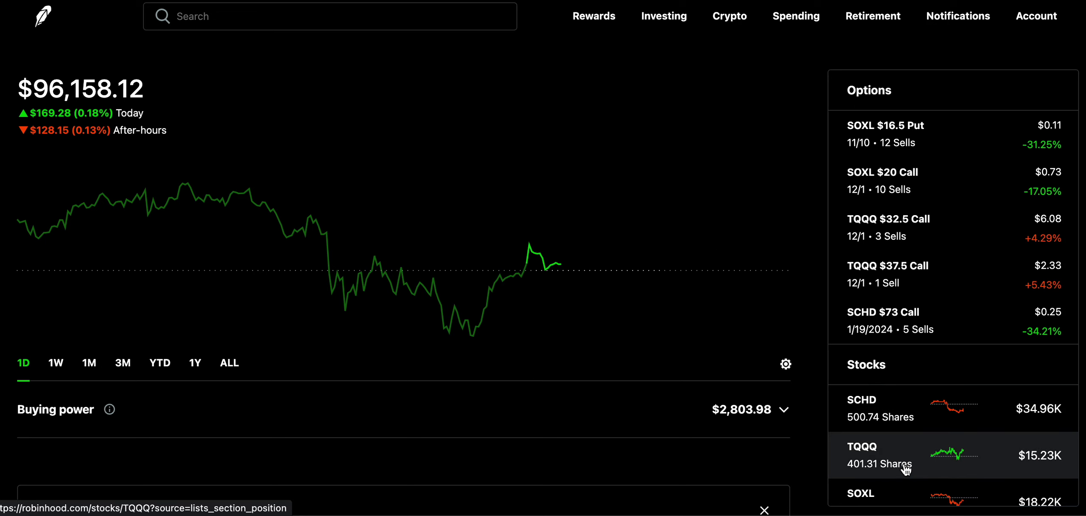
{"action": "scroll", "coordinate": [904, 463], "scroll_direction": "down", "scroll_amount": 3}
{"action": "left_click", "coordinate": [899, 433]}
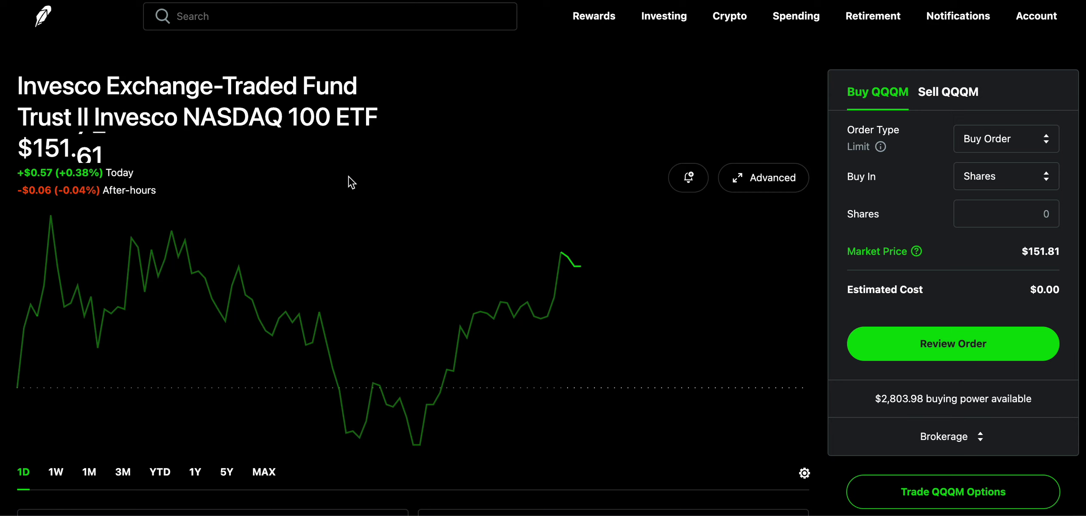
{"action": "scroll", "coordinate": [377, 267], "scroll_direction": "down", "scroll_amount": 1}
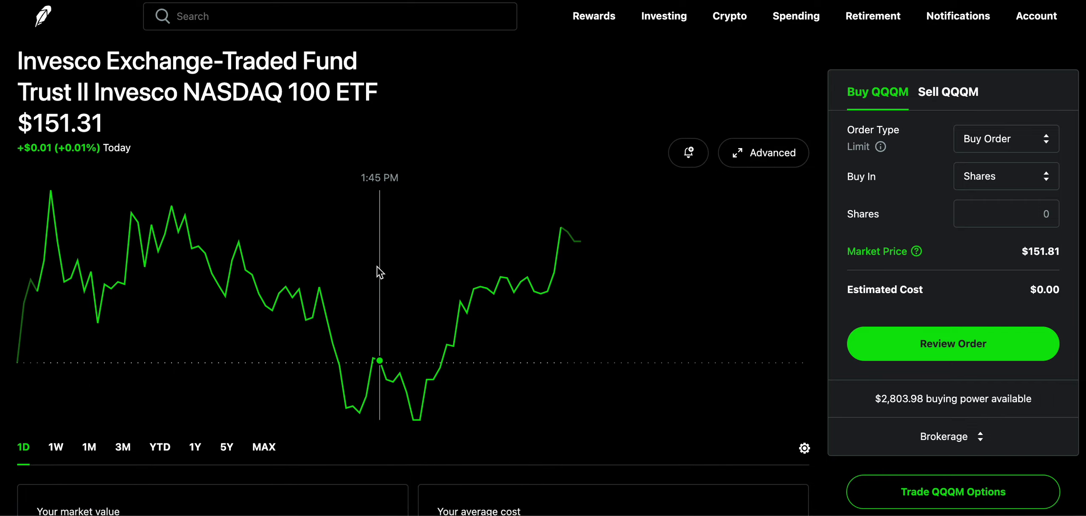
{"action": "scroll", "coordinate": [377, 266], "scroll_direction": "down", "scroll_amount": 1}
{"action": "scroll", "coordinate": [376, 266], "scroll_direction": "down", "scroll_amount": 3}
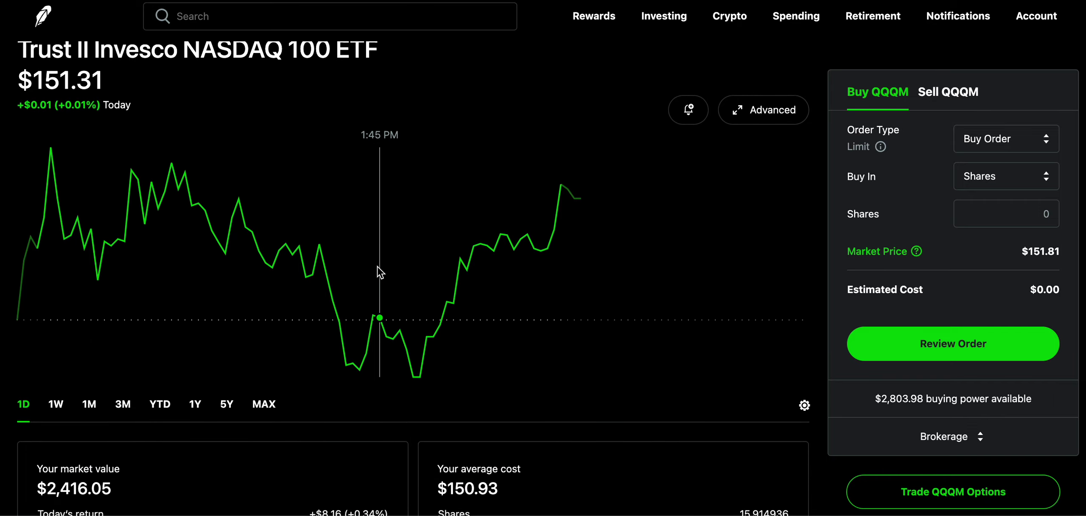
{"action": "scroll", "coordinate": [376, 267], "scroll_direction": "up", "scroll_amount": 5}
{"action": "scroll", "coordinate": [376, 266], "scroll_direction": "down", "scroll_amount": 12}
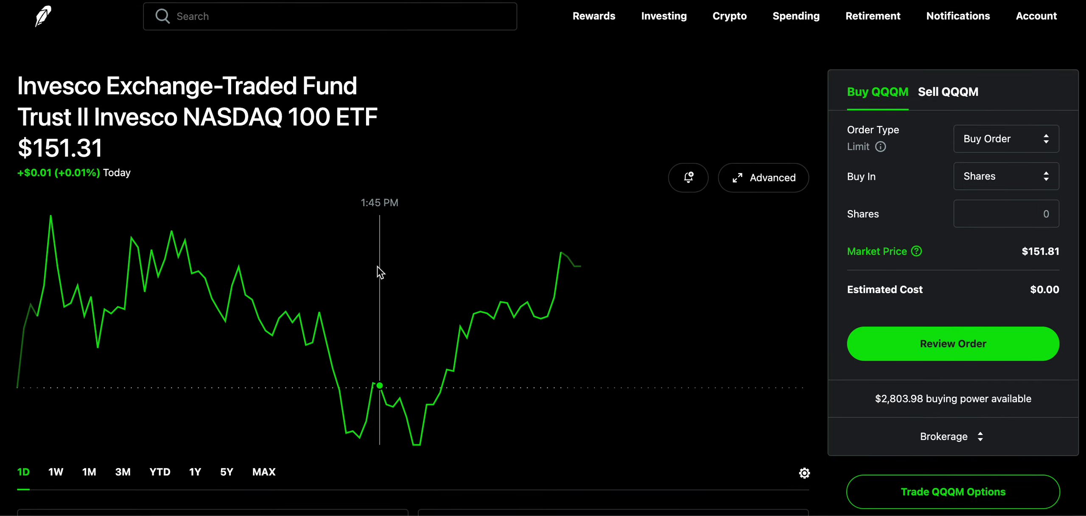
{"action": "scroll", "coordinate": [377, 266], "scroll_direction": "down", "scroll_amount": 1}
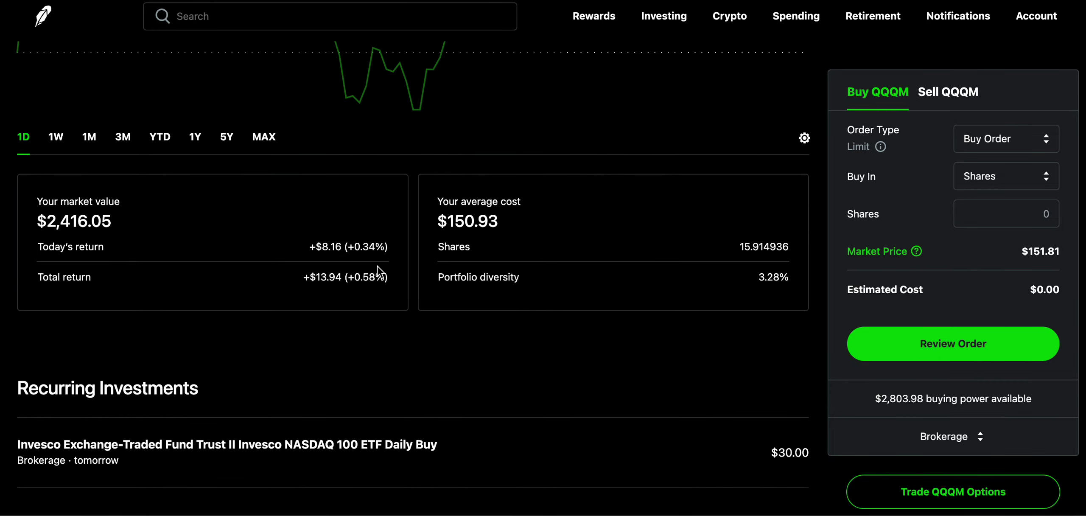
Highlight the QQQM position's market value, followed by its total return percentage.
{"action": "left_click_drag", "start_coordinate": [131, 225], "coordinate": [48, 225]}
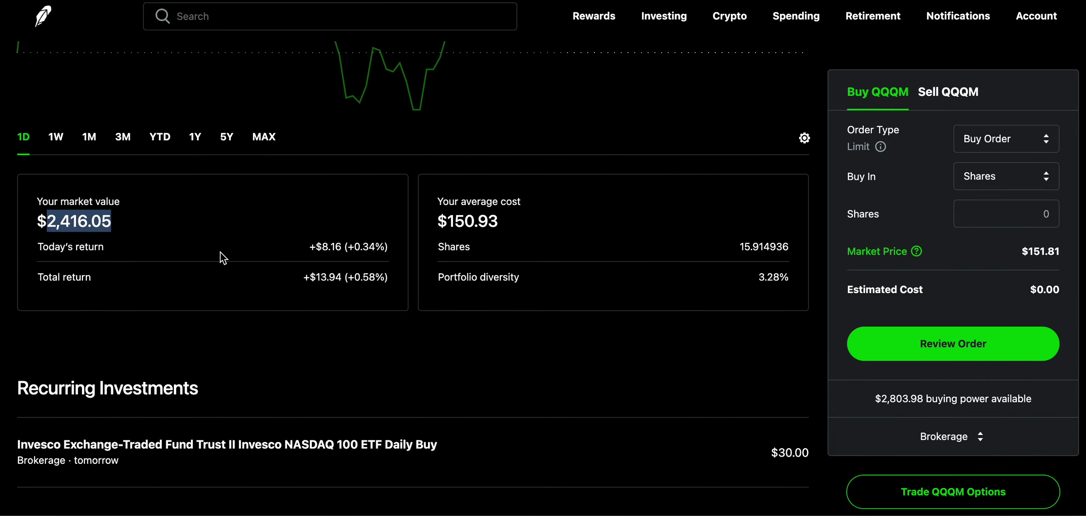
{"action": "left_click", "coordinate": [322, 333]}
{"action": "mouse_move", "coordinate": [368, 275]}
{"action": "left_mouse_down"}
{"action": "mouse_move", "coordinate": [354, 276]}
{"action": "mouse_move", "coordinate": [387, 275]}
{"action": "left_mouse_up"}
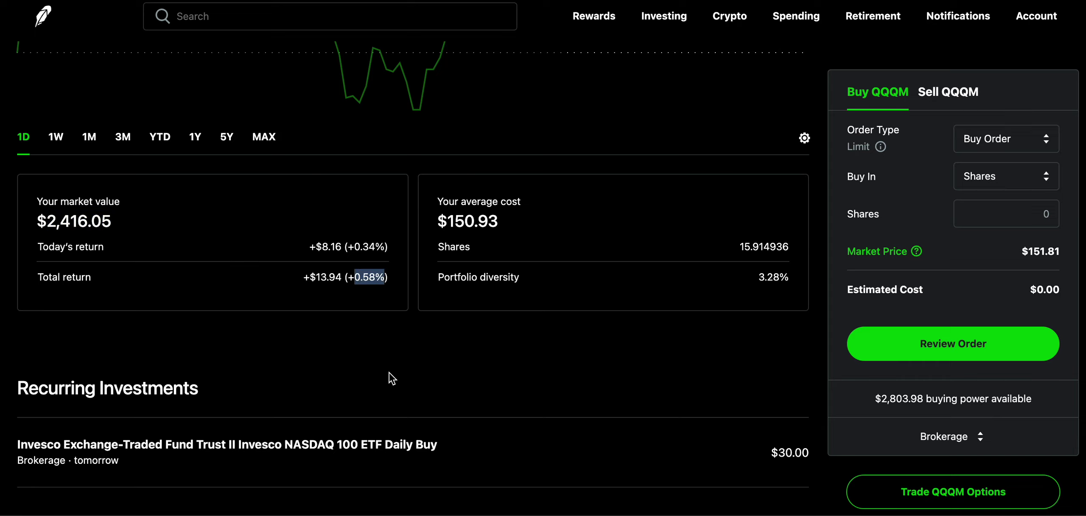
Show the one-week price chart for QQQM.
{"action": "scroll", "coordinate": [389, 374], "scroll_direction": "up", "scroll_amount": 5}
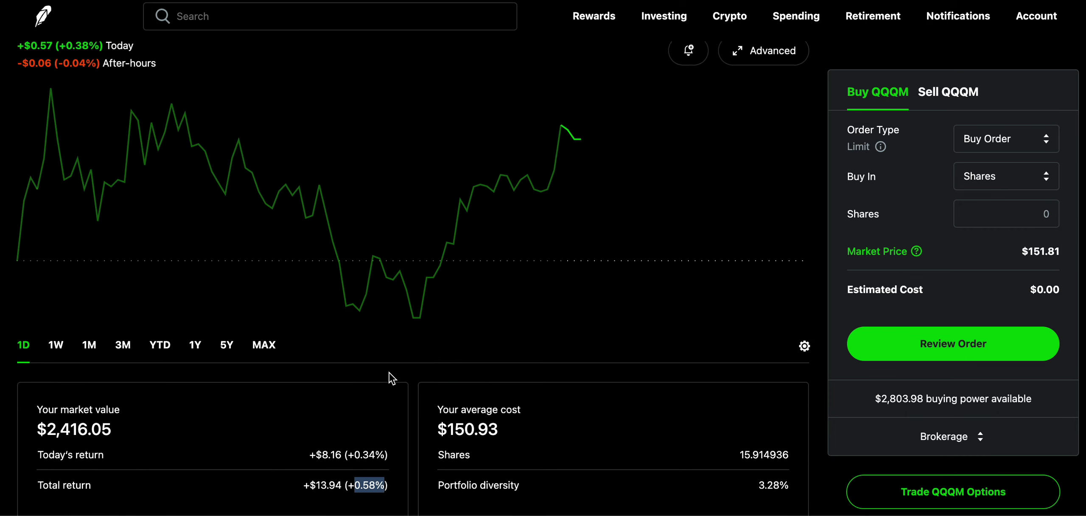
{"action": "scroll", "coordinate": [389, 372], "scroll_direction": "up", "scroll_amount": 1}
{"action": "left_click", "coordinate": [59, 382]}
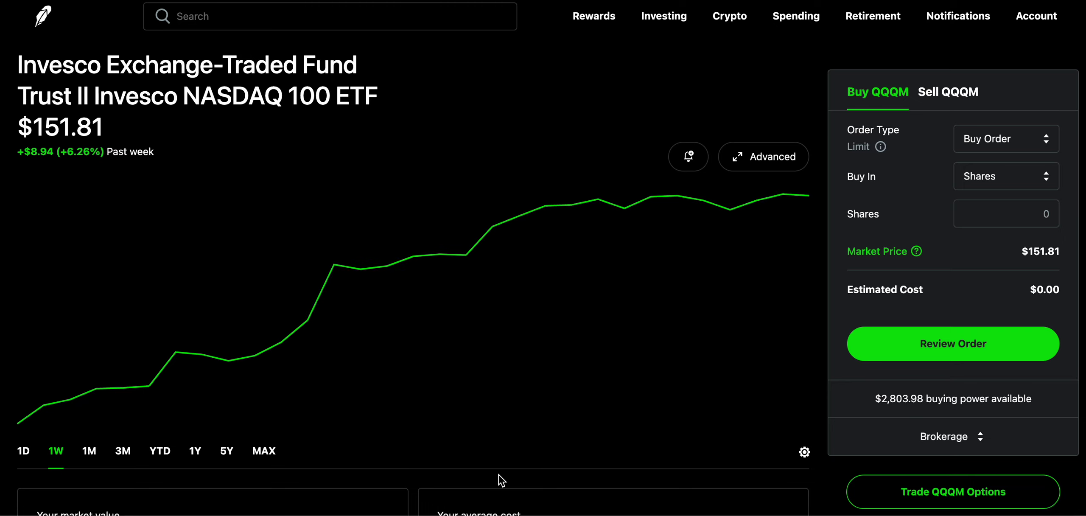
Compare QQQM's total return and average cost with its past-week price chart, and return to the portfolio overview.
{"action": "scroll", "coordinate": [502, 481], "scroll_direction": "down", "scroll_amount": 5}
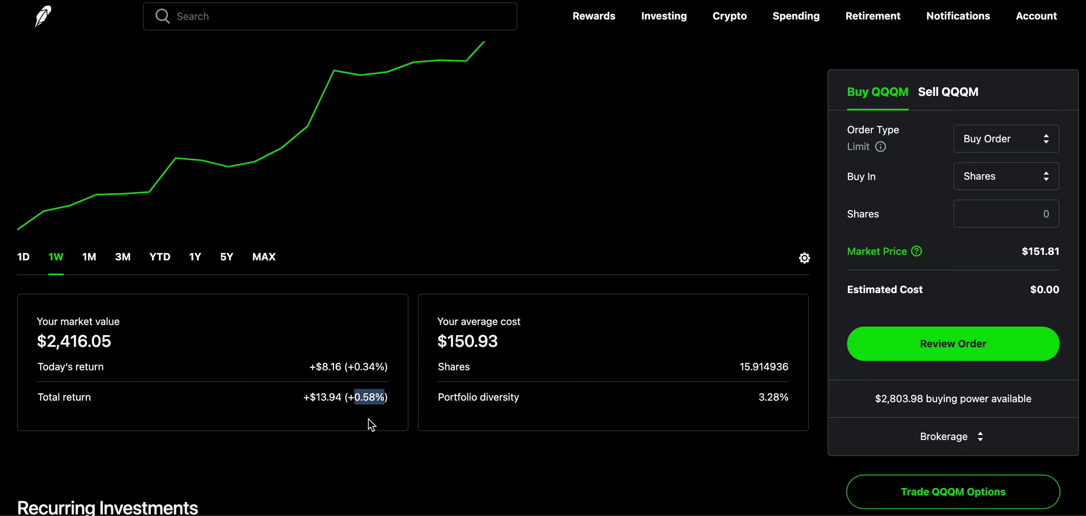
{"action": "left_click", "coordinate": [110, 407]}
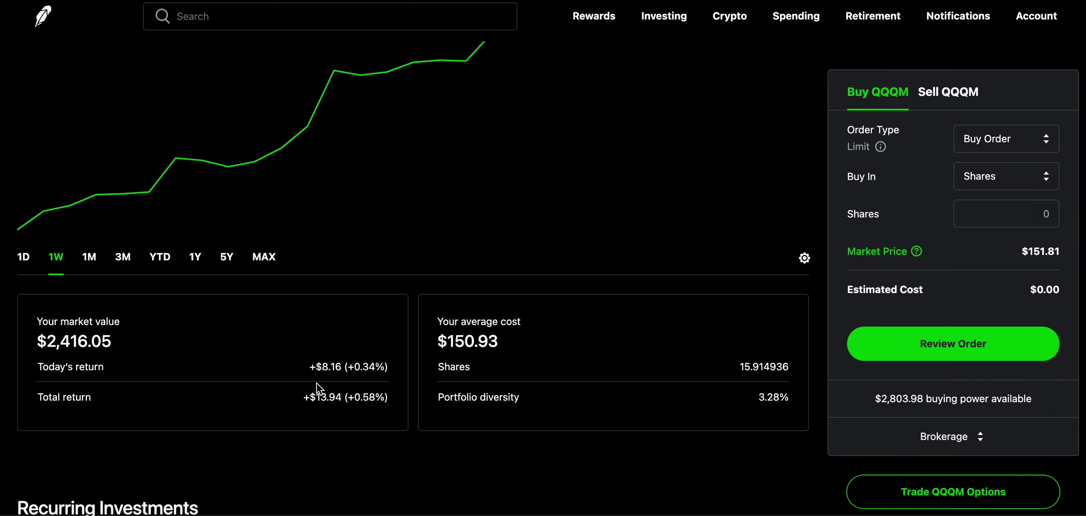
{"action": "left_click_drag", "start_coordinate": [499, 343], "coordinate": [450, 346]}
{"action": "scroll", "coordinate": [510, 389], "scroll_direction": "up", "scroll_amount": 5}
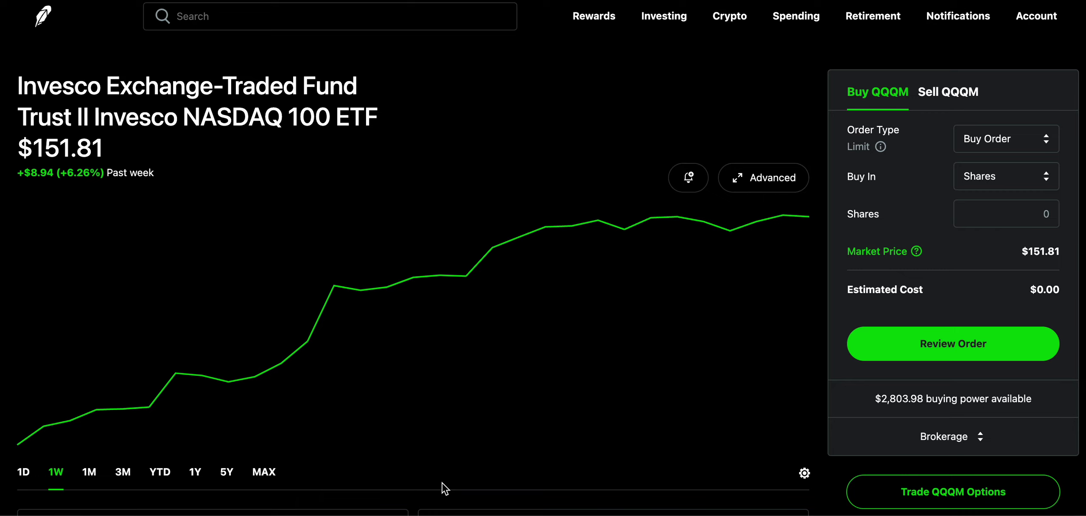
{"action": "scroll", "coordinate": [442, 483], "scroll_direction": "down", "scroll_amount": 5}
{"action": "left_click", "coordinate": [465, 453]}
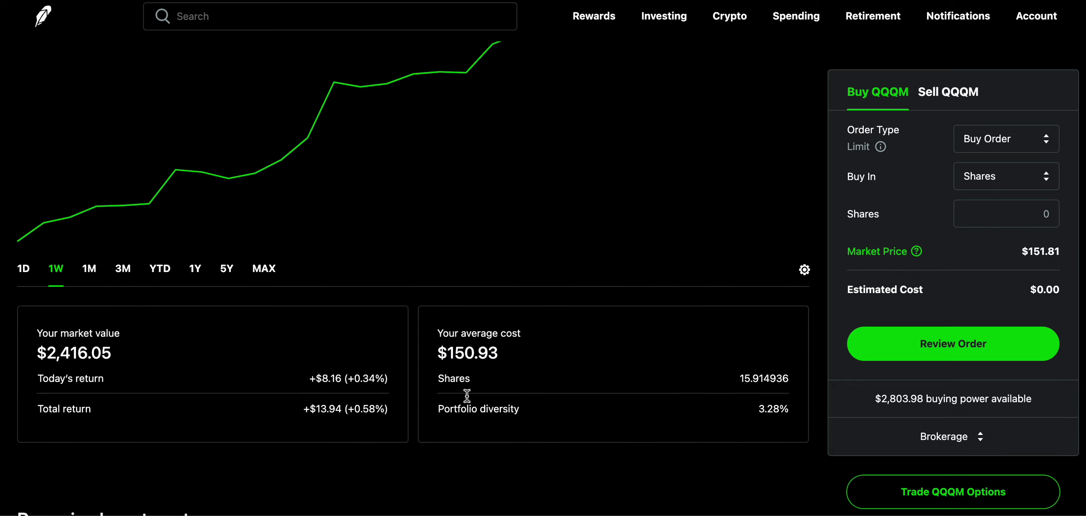
{"action": "scroll", "coordinate": [472, 368], "scroll_direction": "up", "scroll_amount": 5}
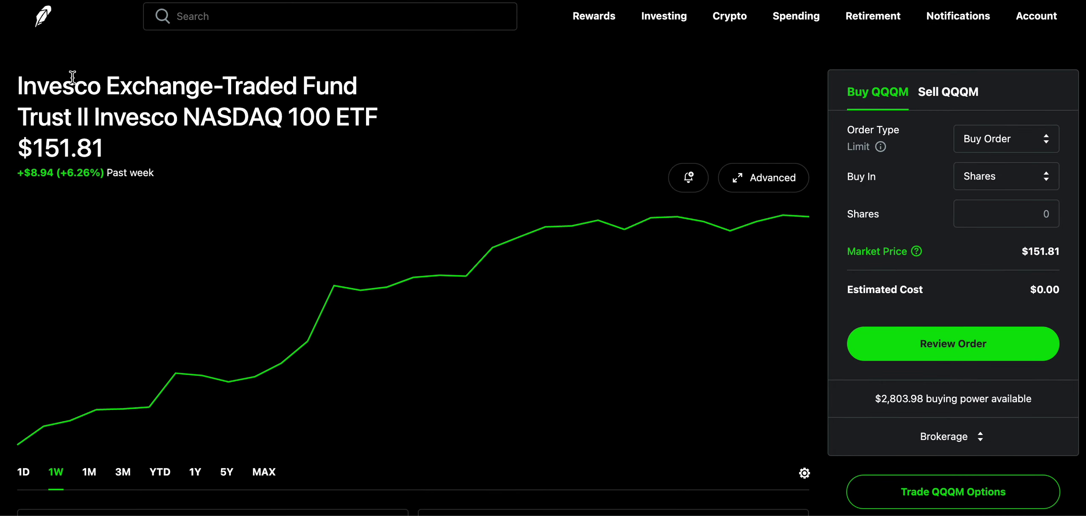
{"action": "left_click", "coordinate": [41, 26]}
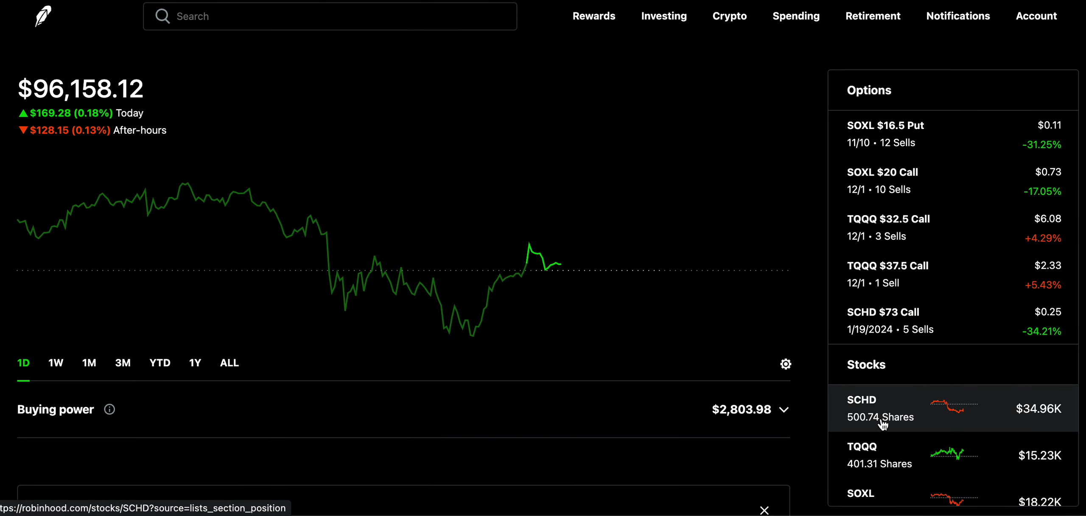